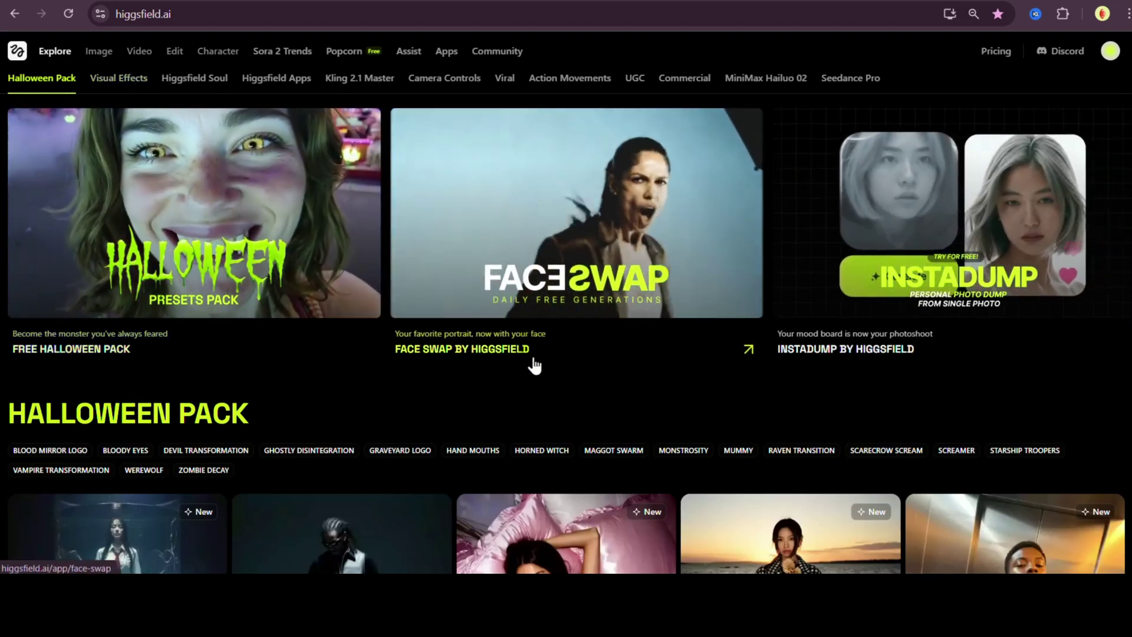
- Open the Face Swap tool and scroll through its page
left_click(529, 346)
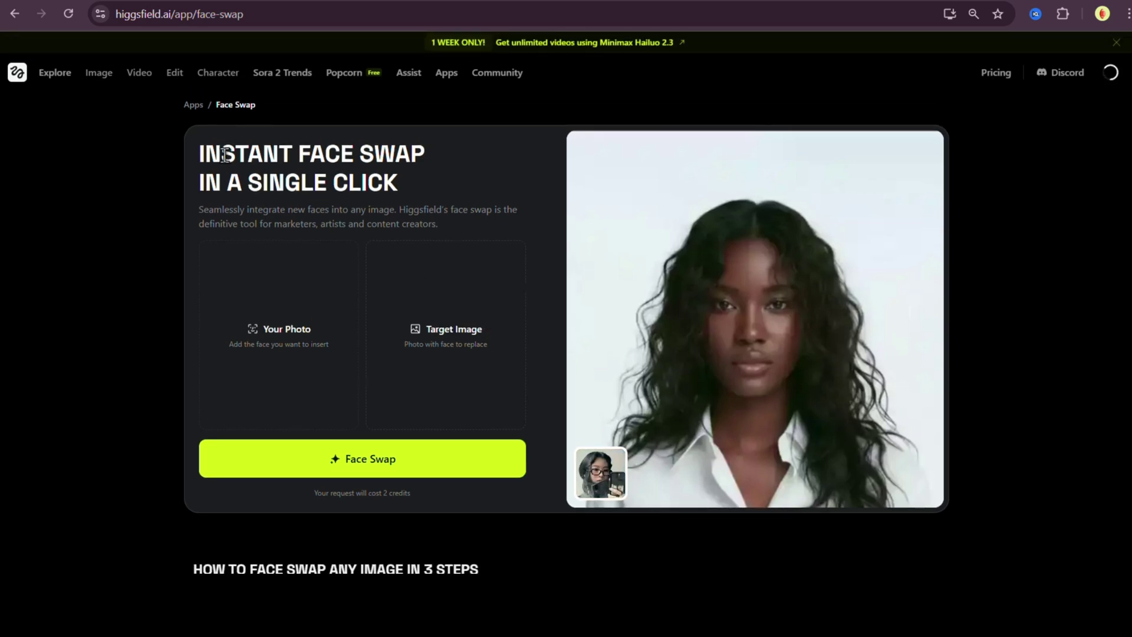
scroll(586, 236, "down", 10)
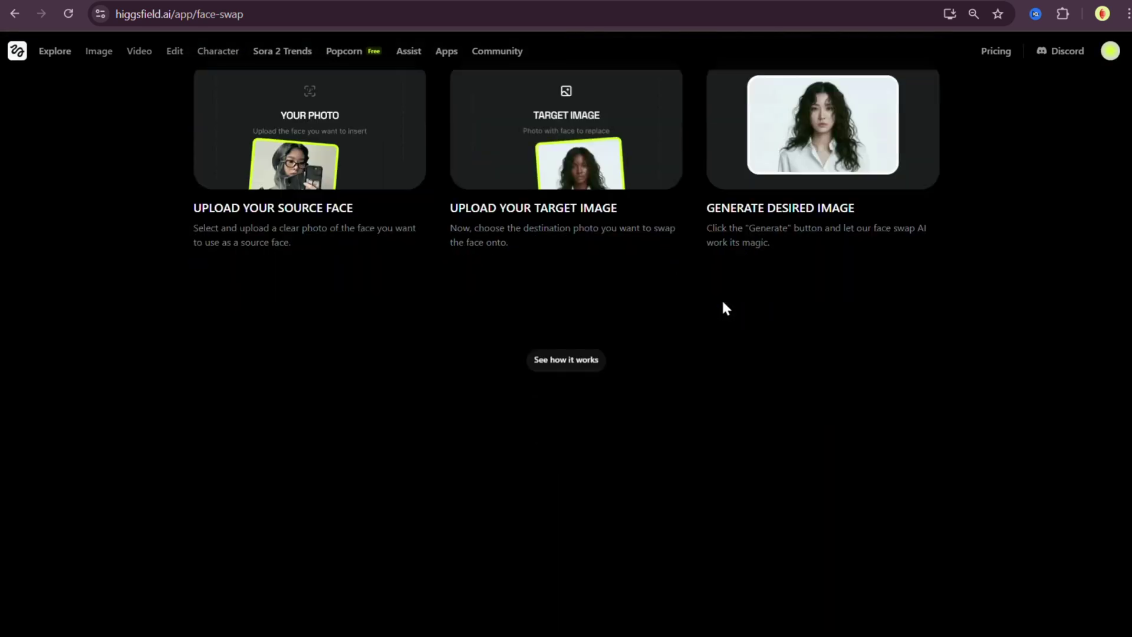
scroll(721, 298, "down", 5)
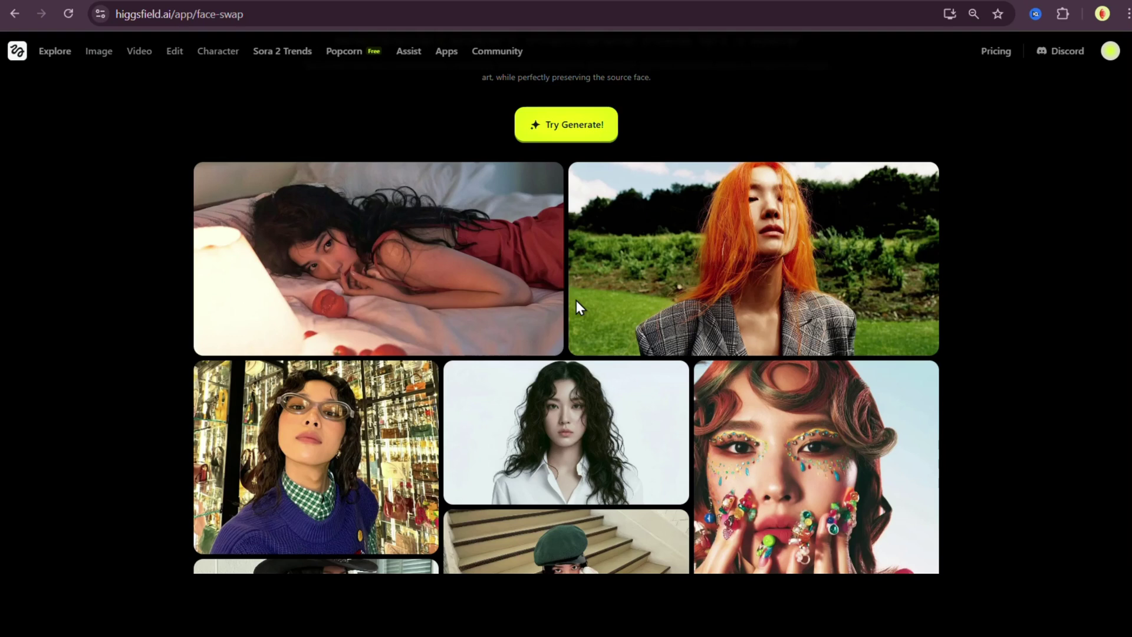
scroll(575, 299, "up", 1)
scroll(575, 300, "down", 5)
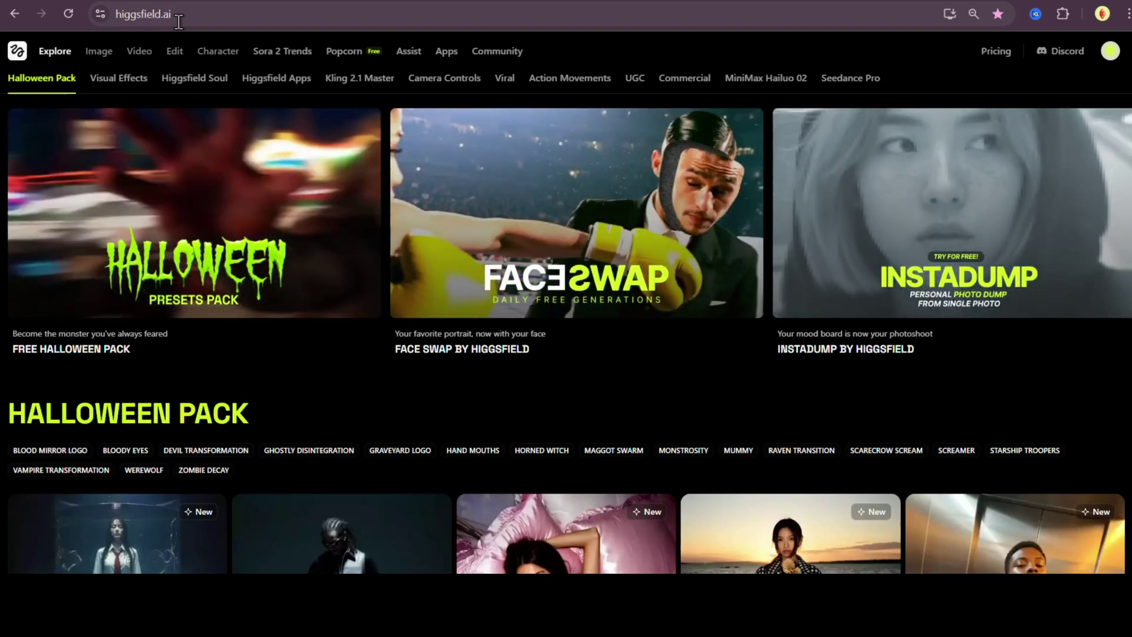
scroll(340, 295, "down", 2)
scroll(342, 297, "up", 2)
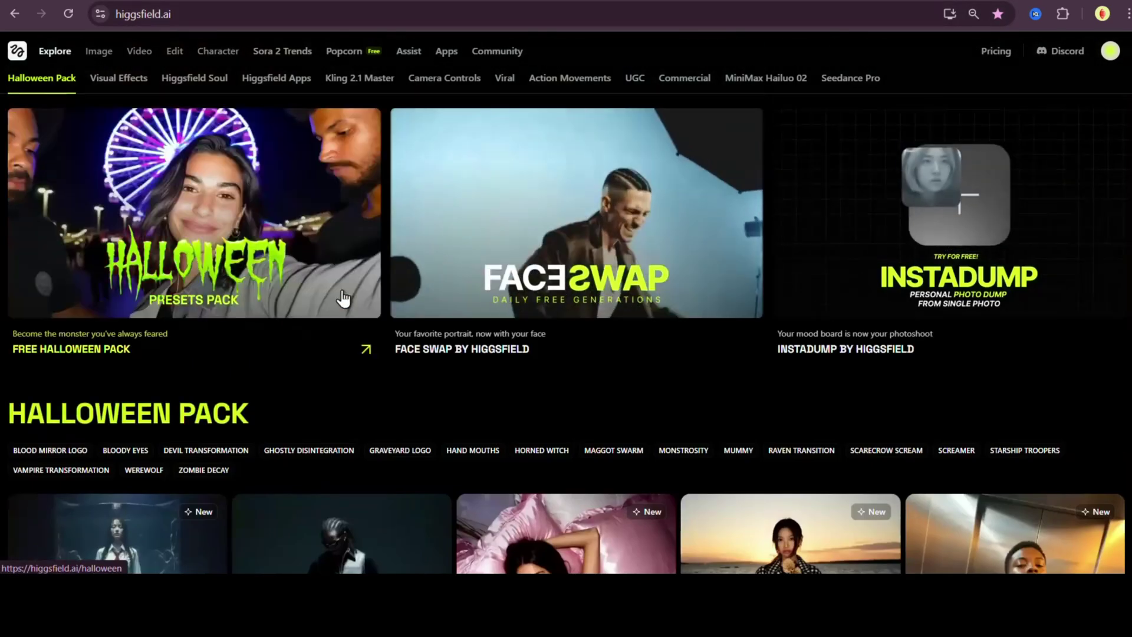
scroll(816, 422, "down", 1)
scroll(816, 424, "up", 1)
scroll(816, 423, "down", 6)
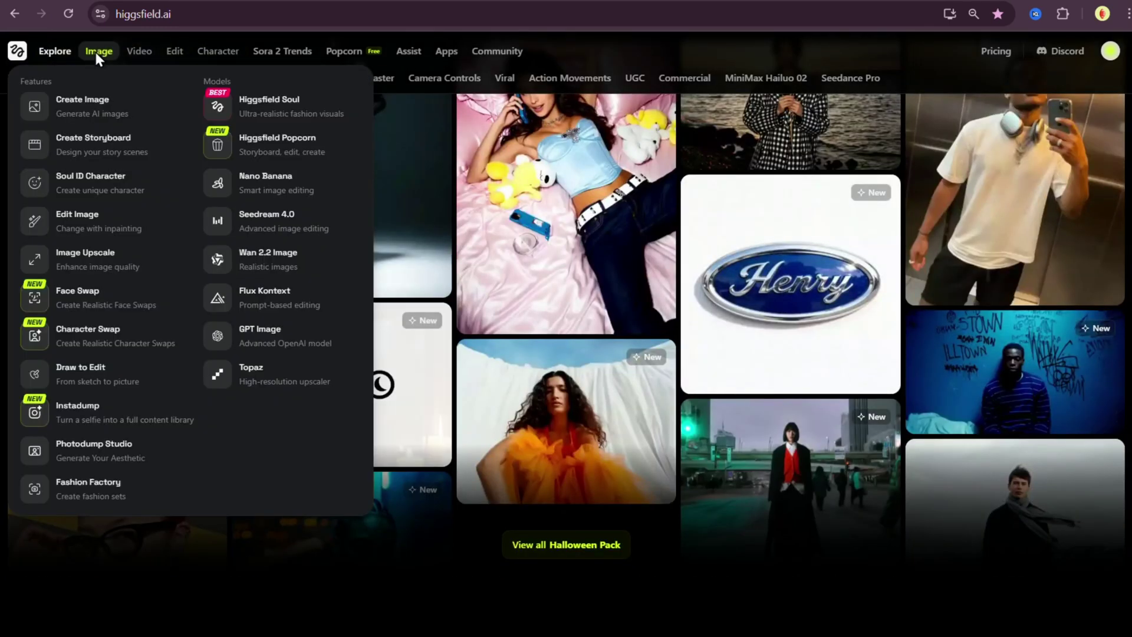
- Browse the Higgsfield Soul generator, the editing canvas and the community video creations
left_click(97, 52)
mouse_move(131, 51)
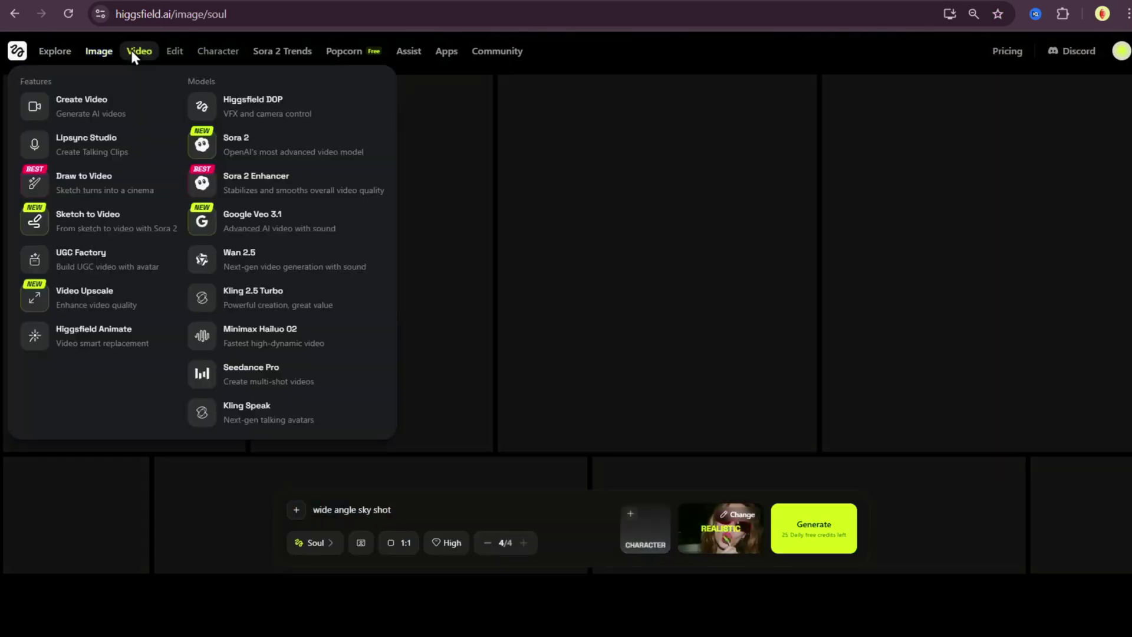
left_click(171, 51)
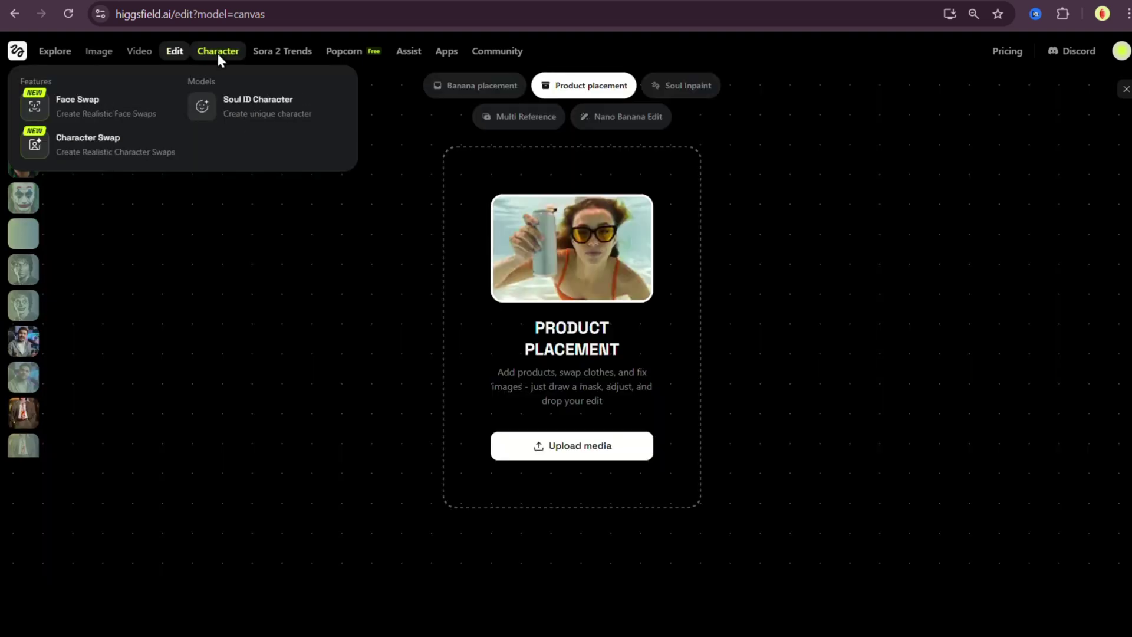
mouse_move(102, 51)
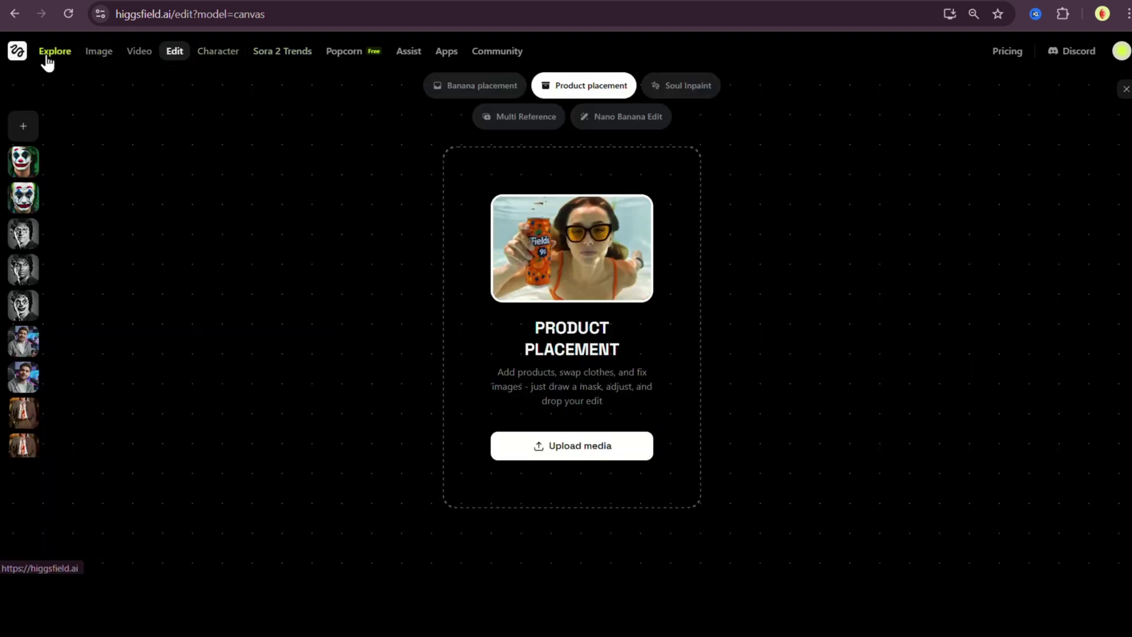
left_click(47, 52)
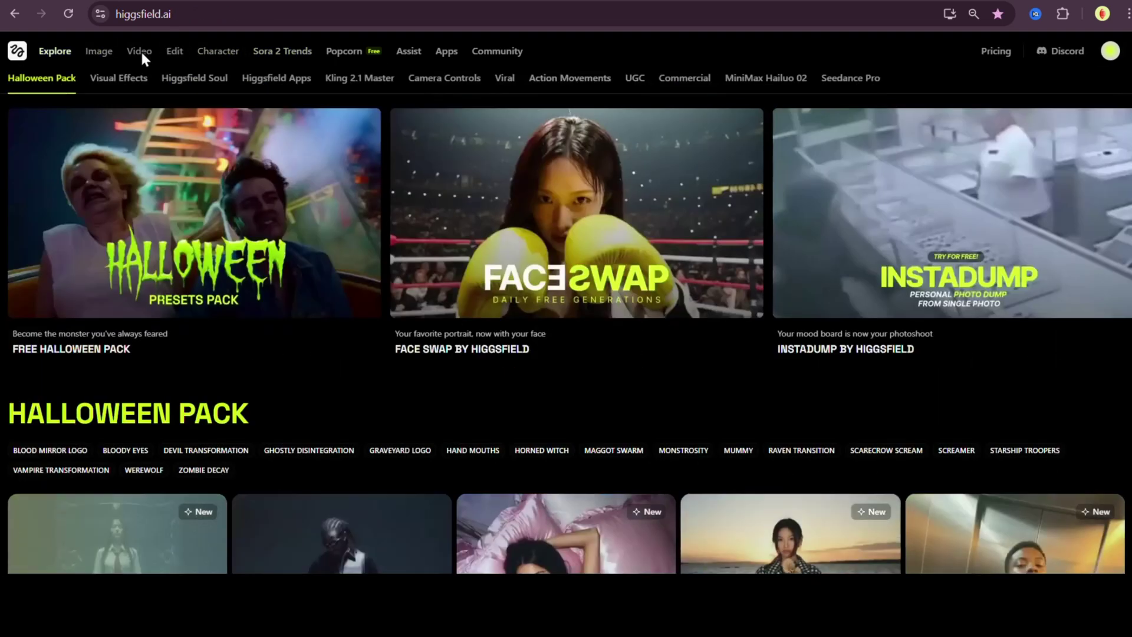
mouse_move(142, 56)
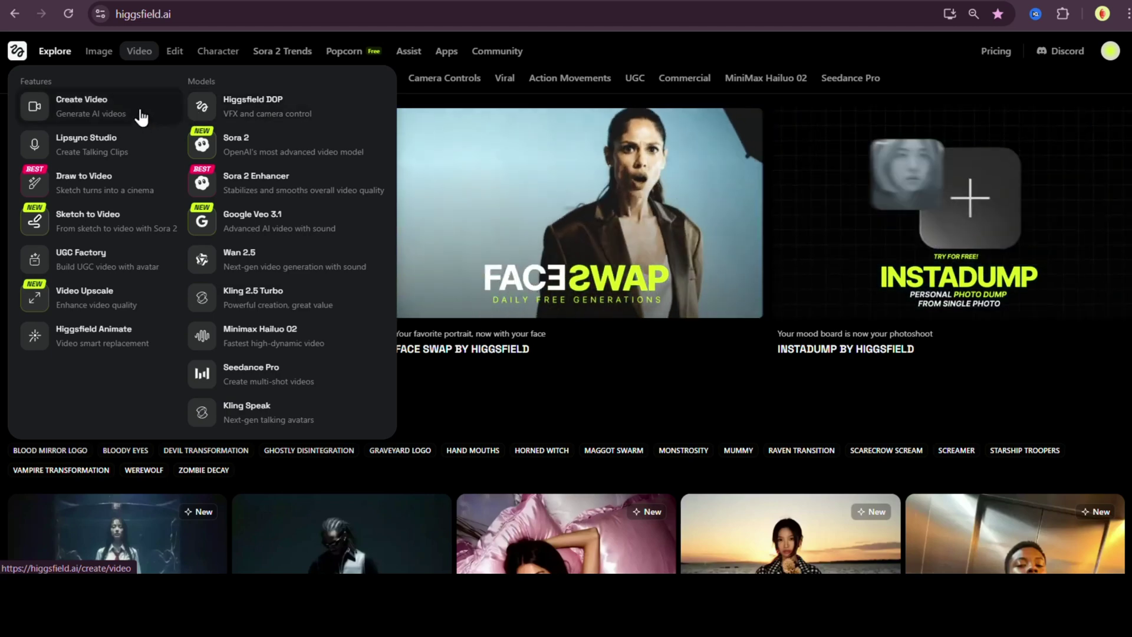
mouse_move(227, 55)
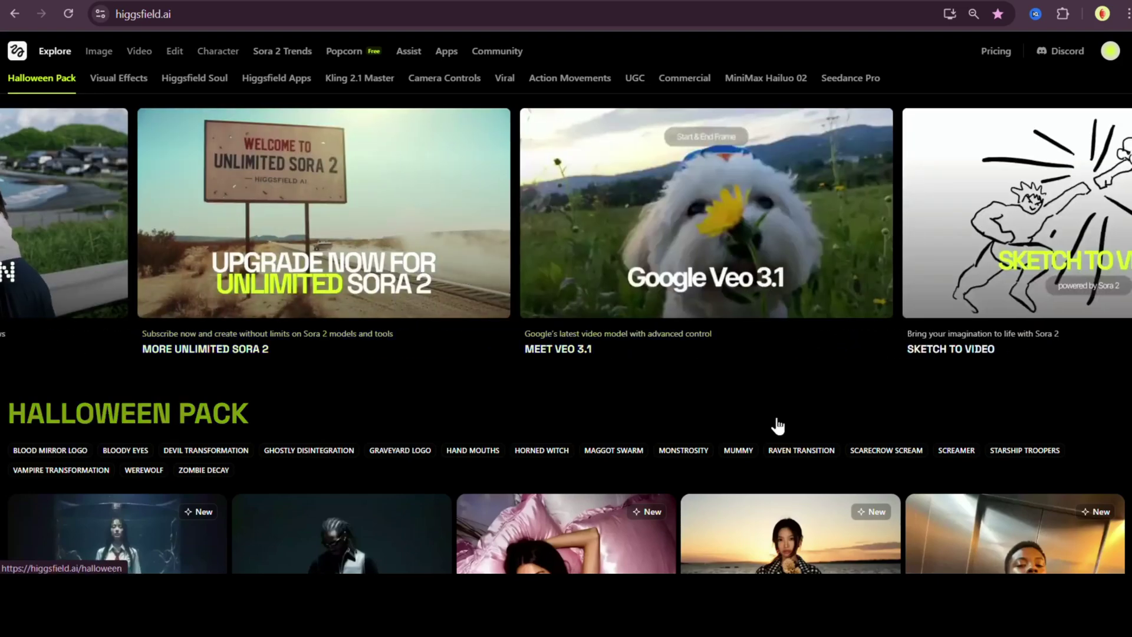
scroll(598, 327, "down", 10)
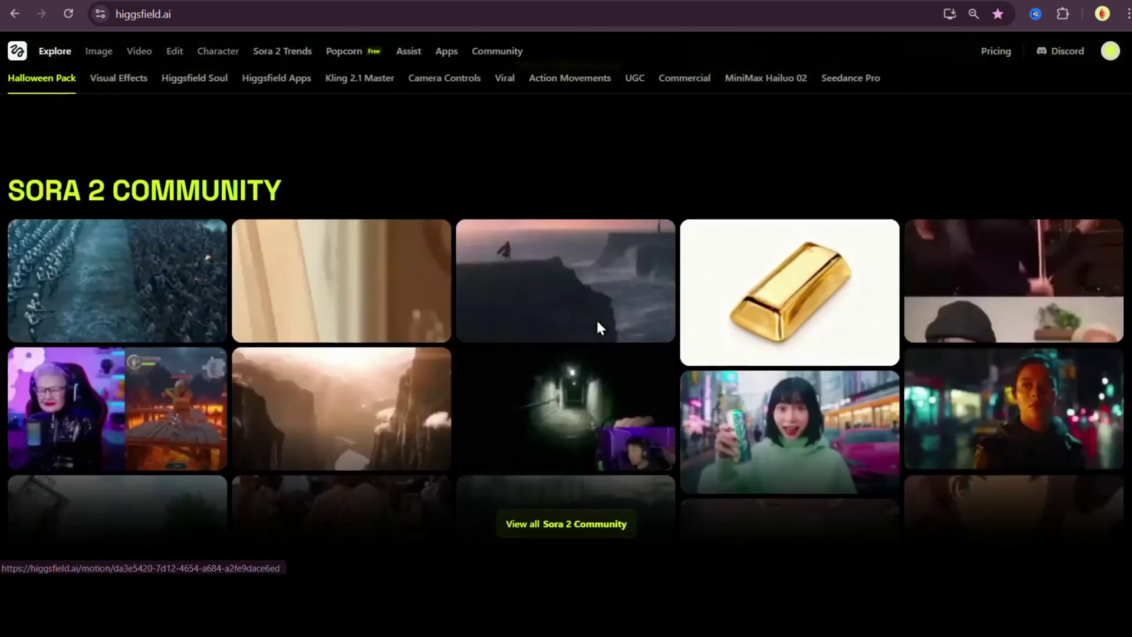
left_click(494, 52)
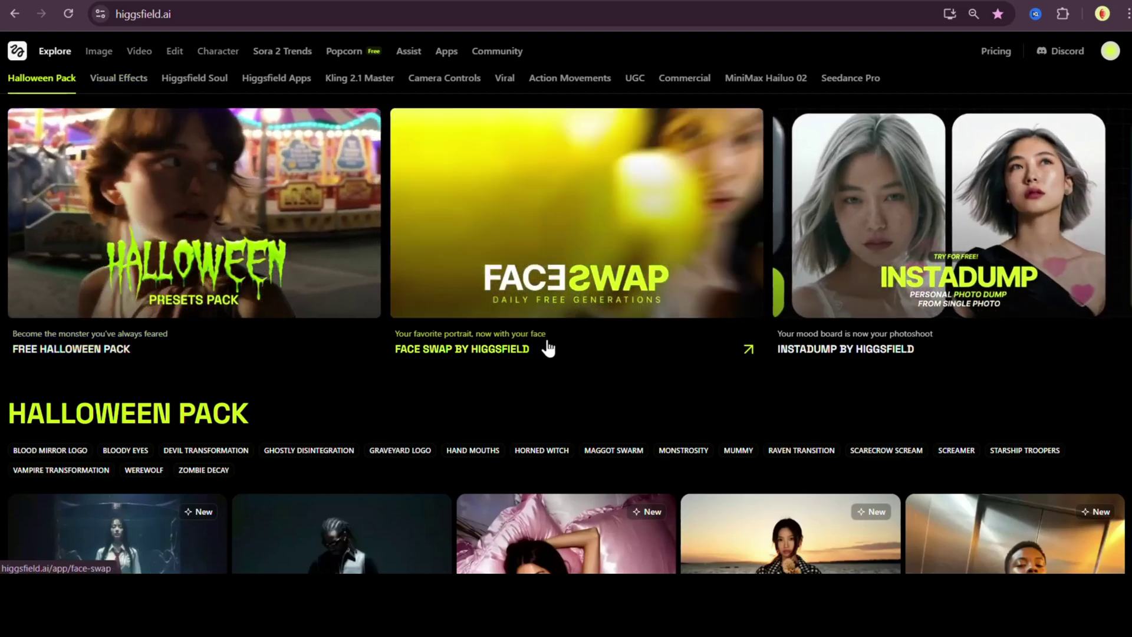
- Return to Face Swap and delete the previous dog face-swap result
left_click(529, 352)
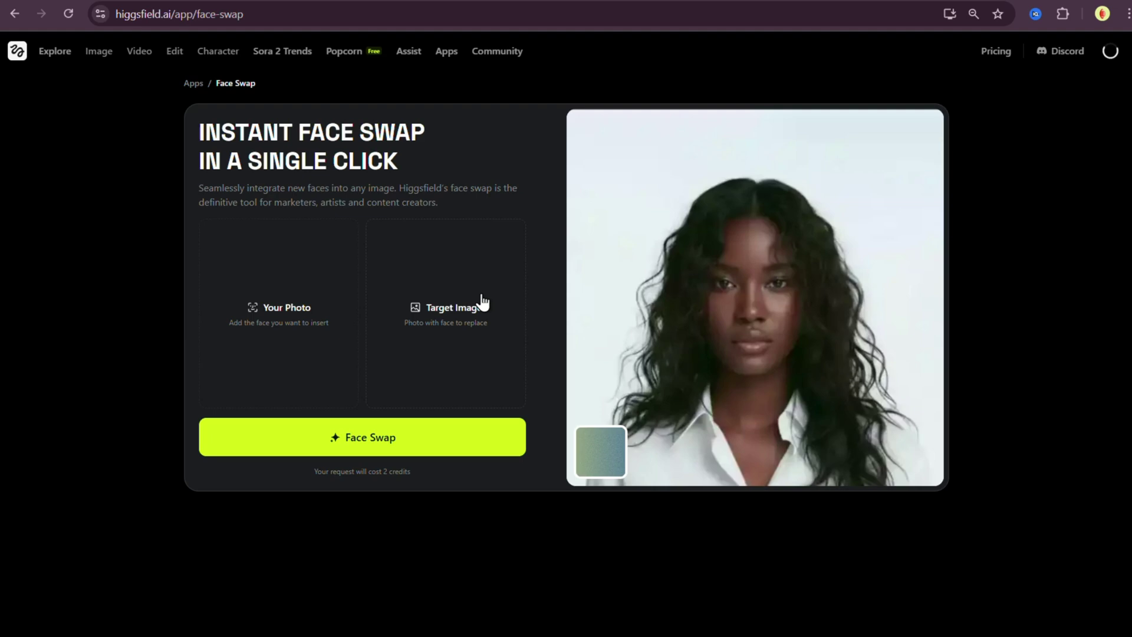
scroll(584, 240, "down", 8)
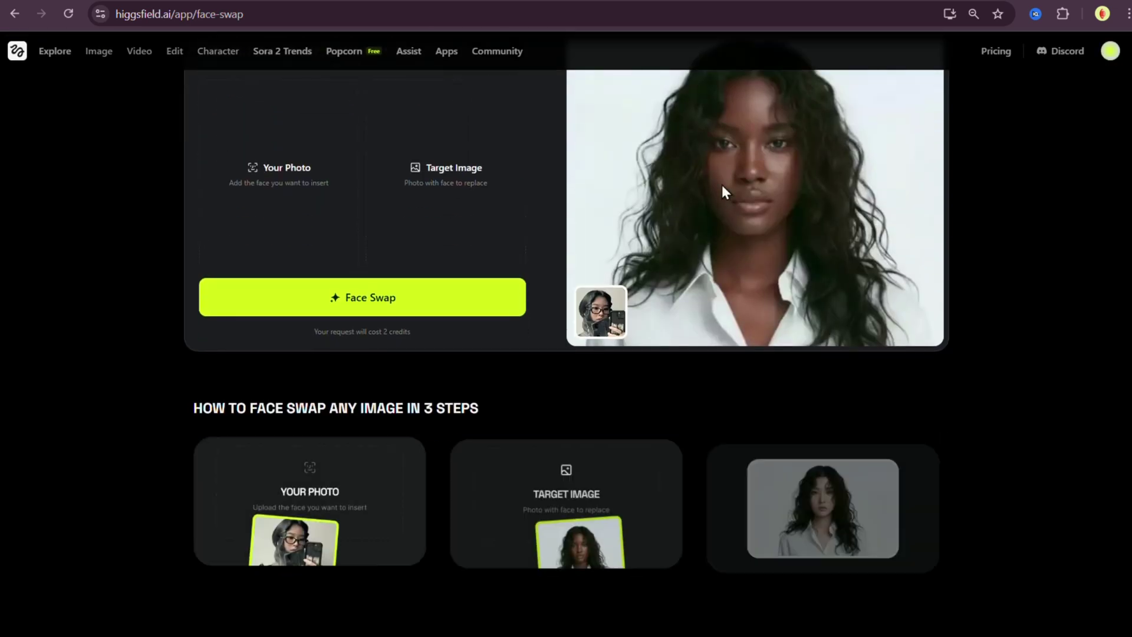
scroll(720, 298, "down", 6)
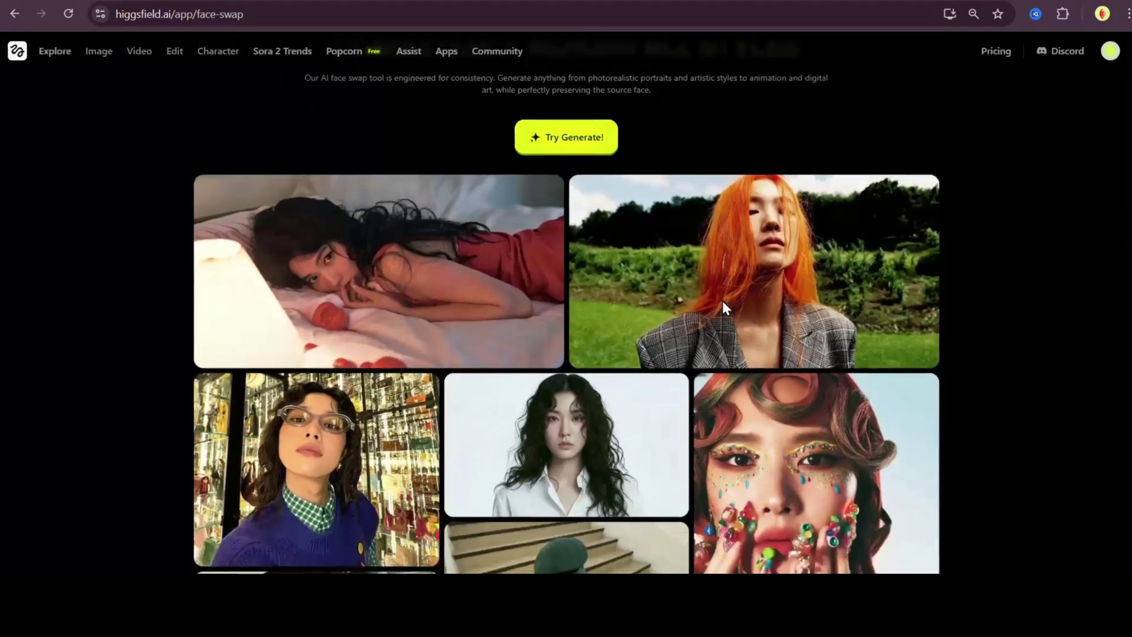
scroll(576, 299, "up", 1)
scroll(575, 300, "down", 6)
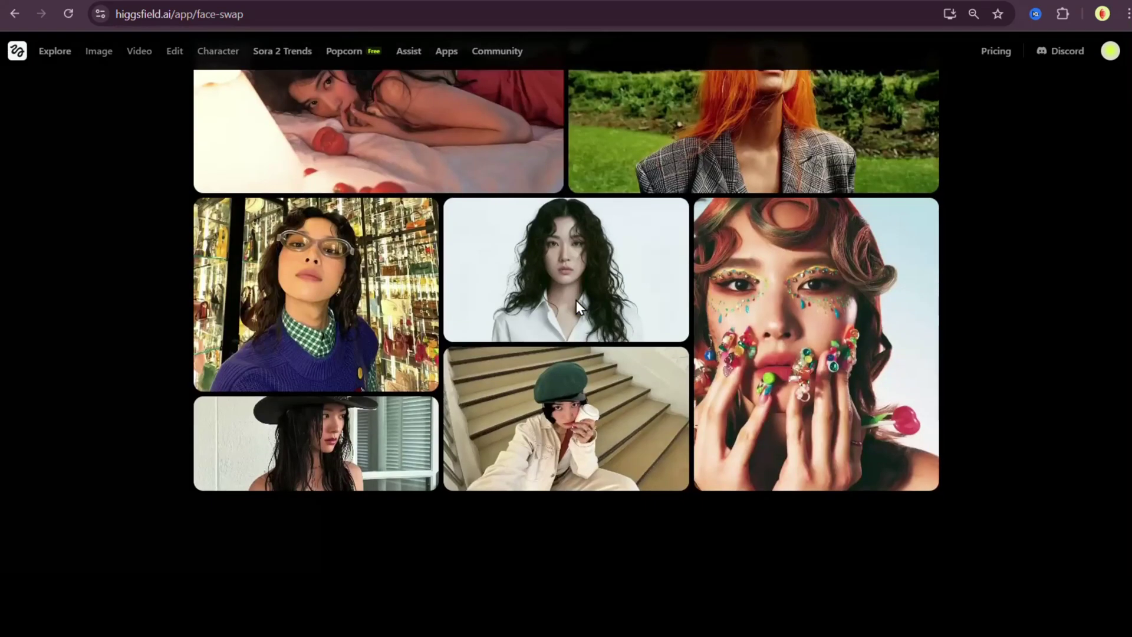
scroll(641, 258, "up", 1)
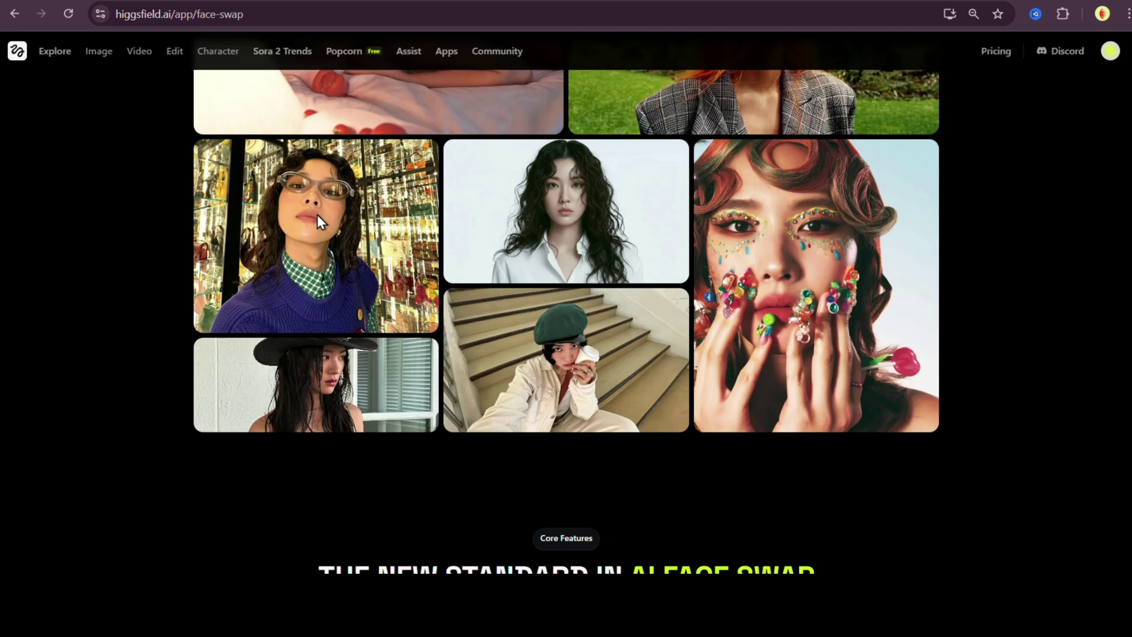
scroll(597, 368, "up", 1)
scroll(596, 368, "down", 3)
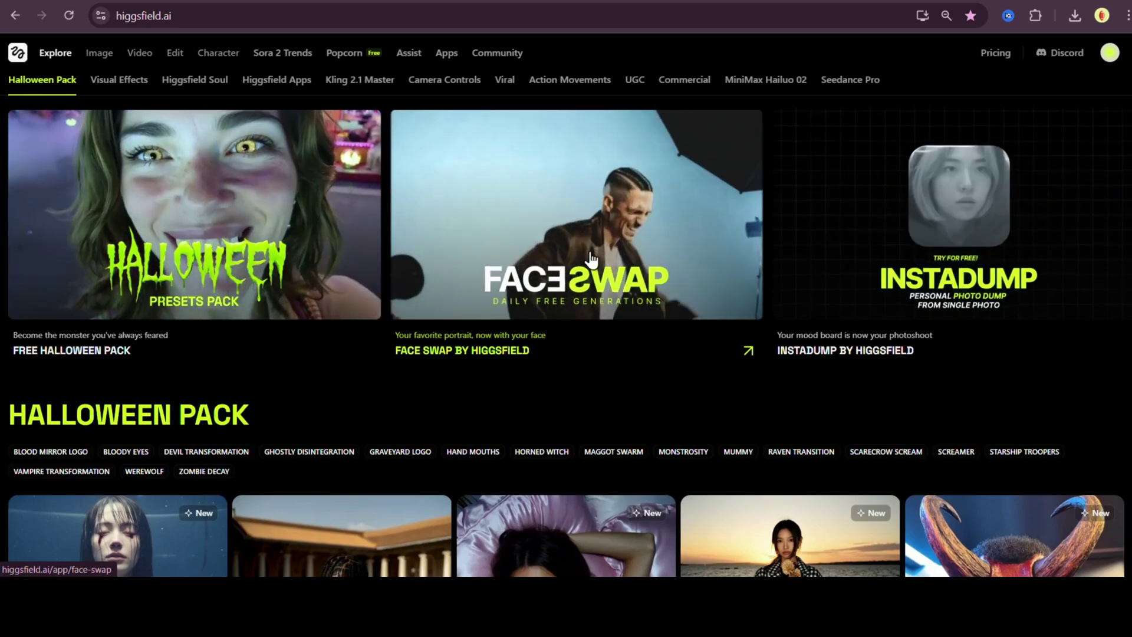
left_click(569, 246)
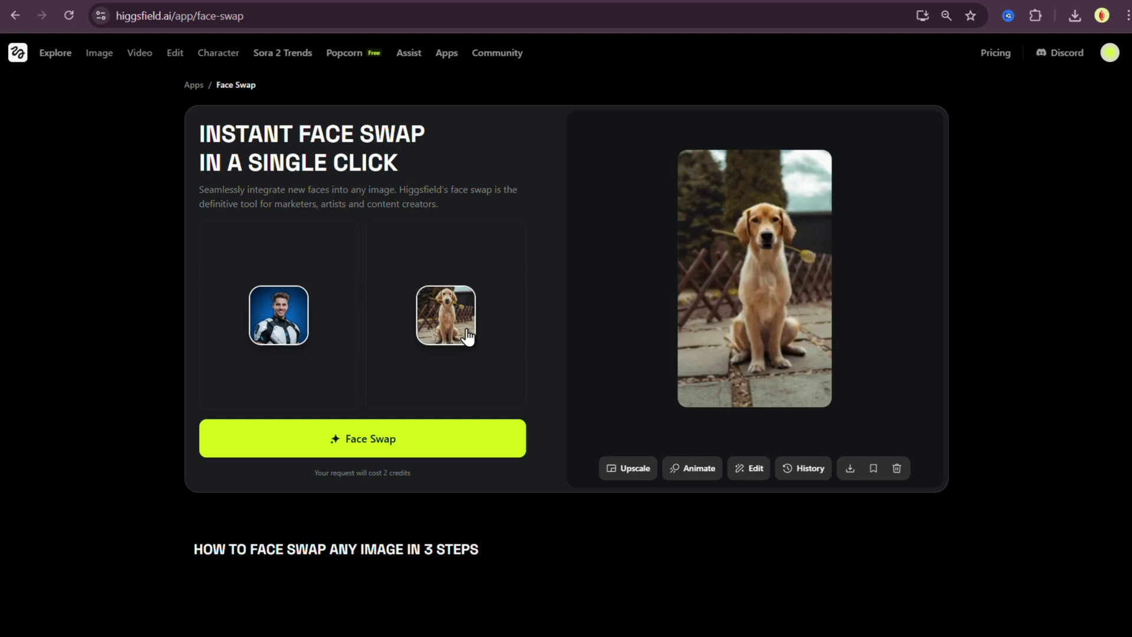
left_click(895, 470)
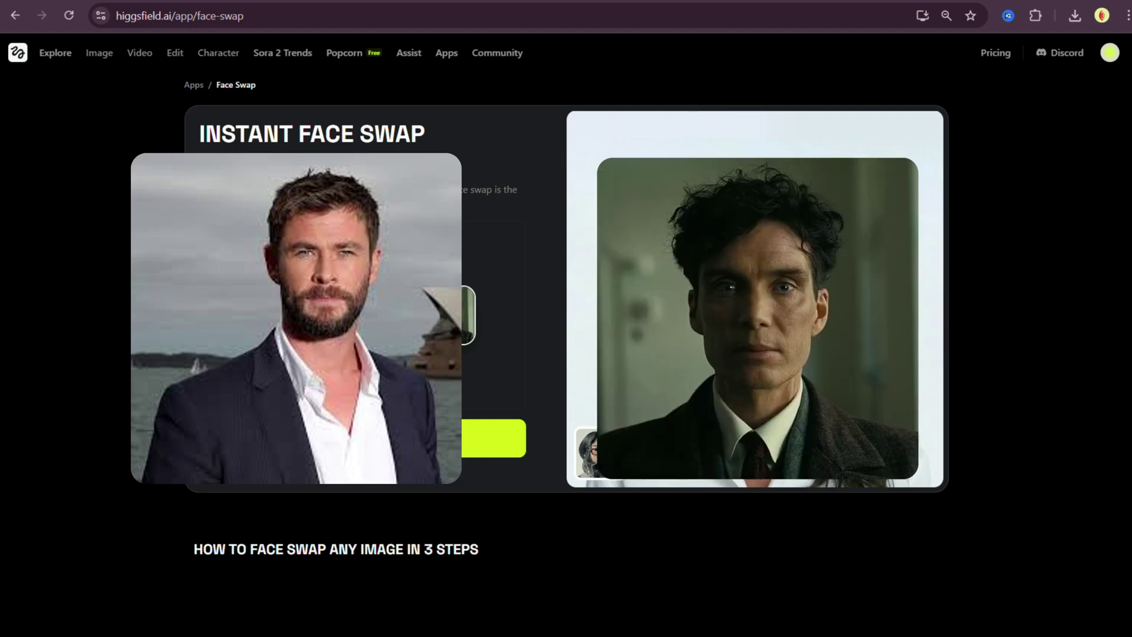
- Run the face swap, putting the bearded man's face onto the suited man in the film still
left_click(351, 442)
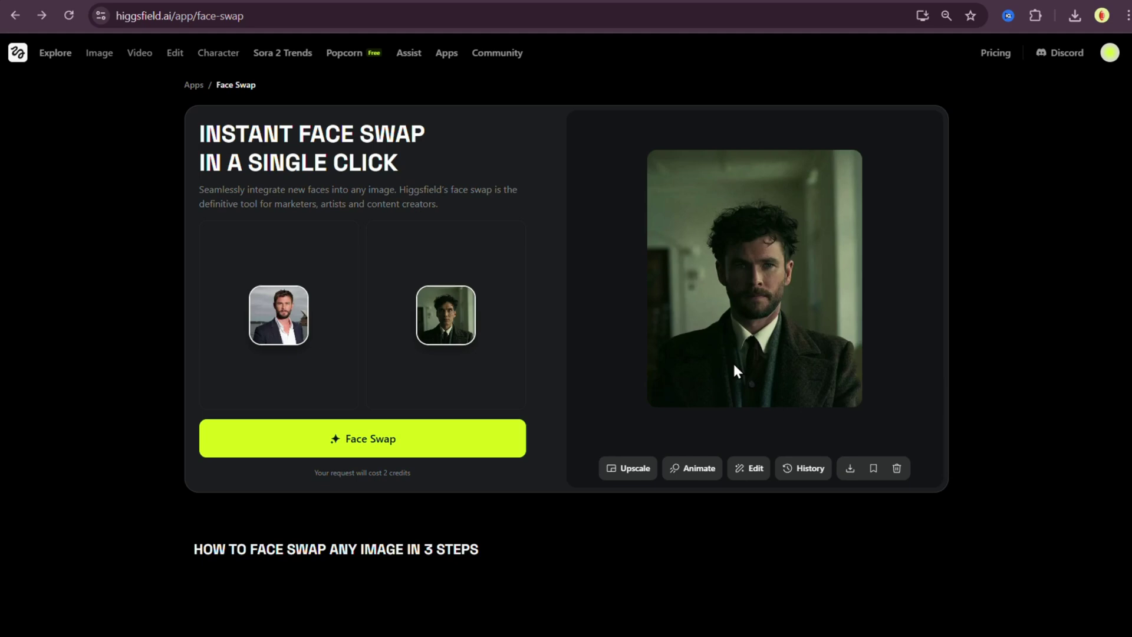
- Generate a Bloody Eyes Halloween video from the swapped portrait with Unlimited mode on
left_click(688, 472)
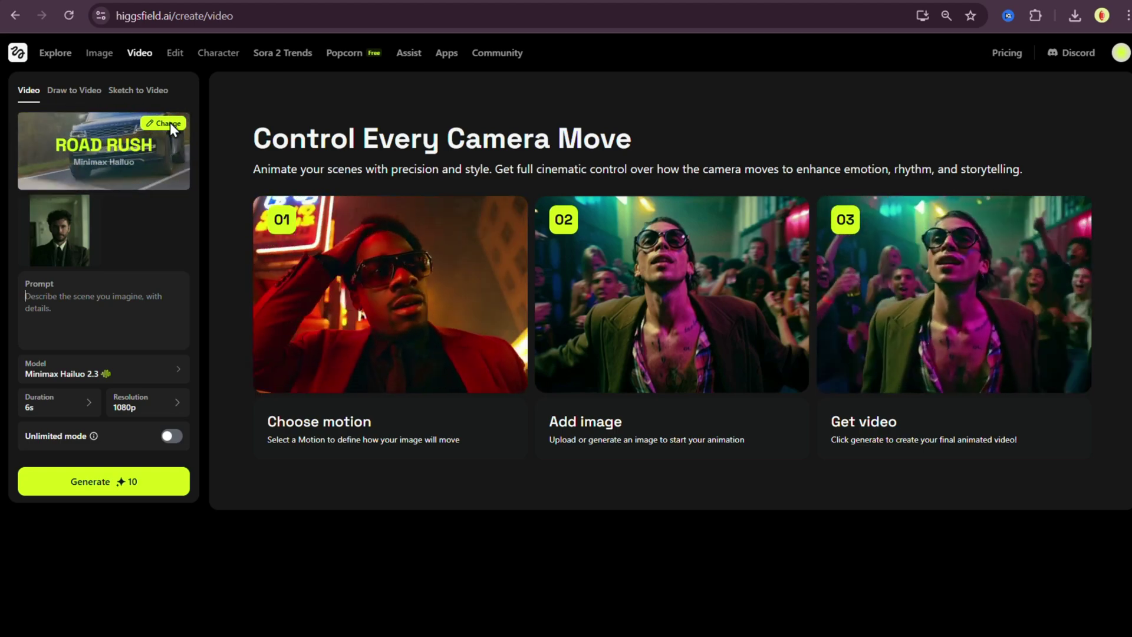
left_click(170, 122)
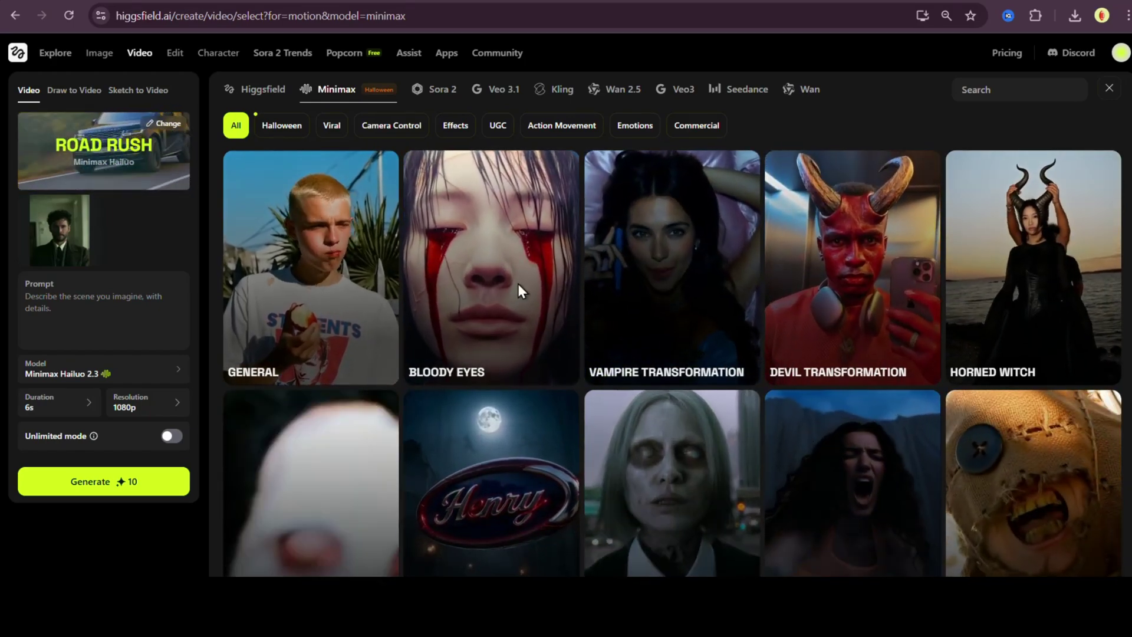
left_click(517, 284)
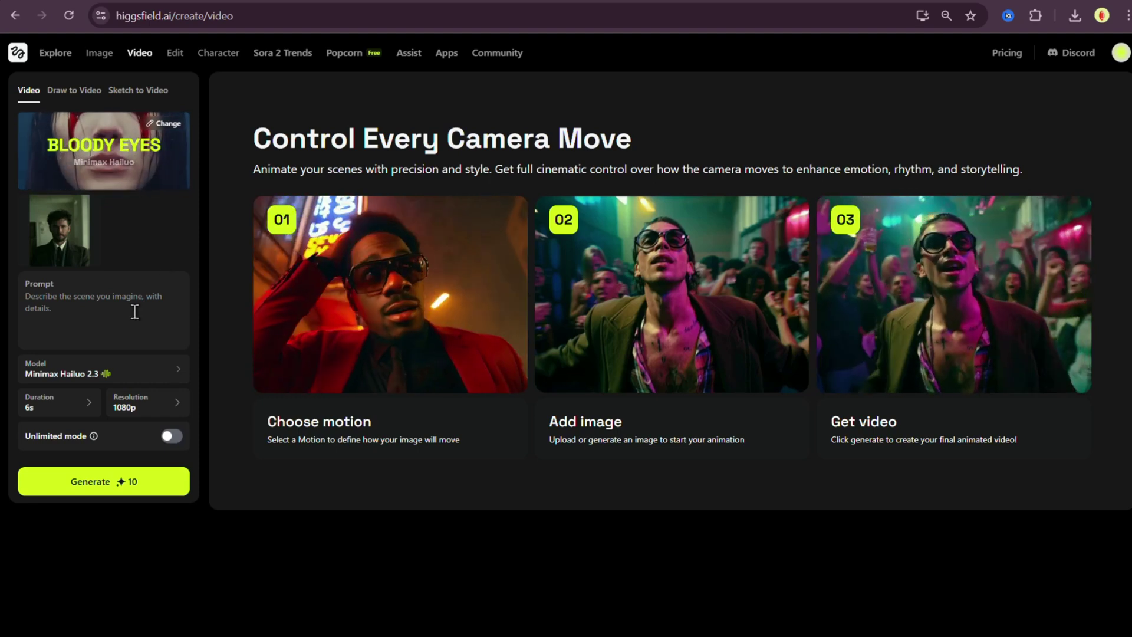
left_click(173, 438)
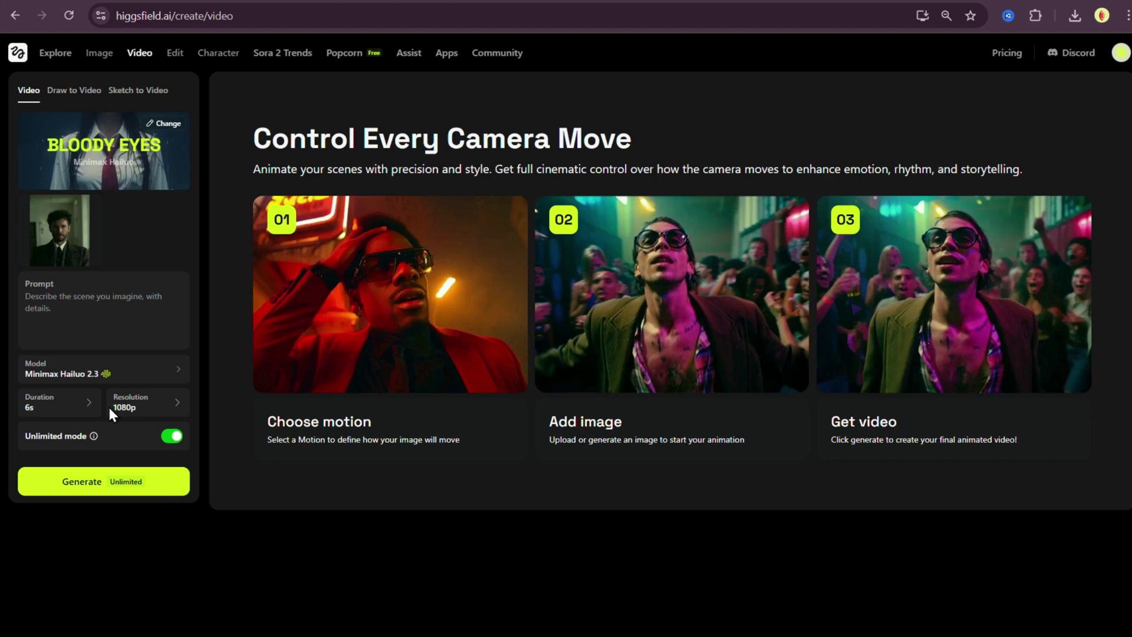
left_click(103, 481)
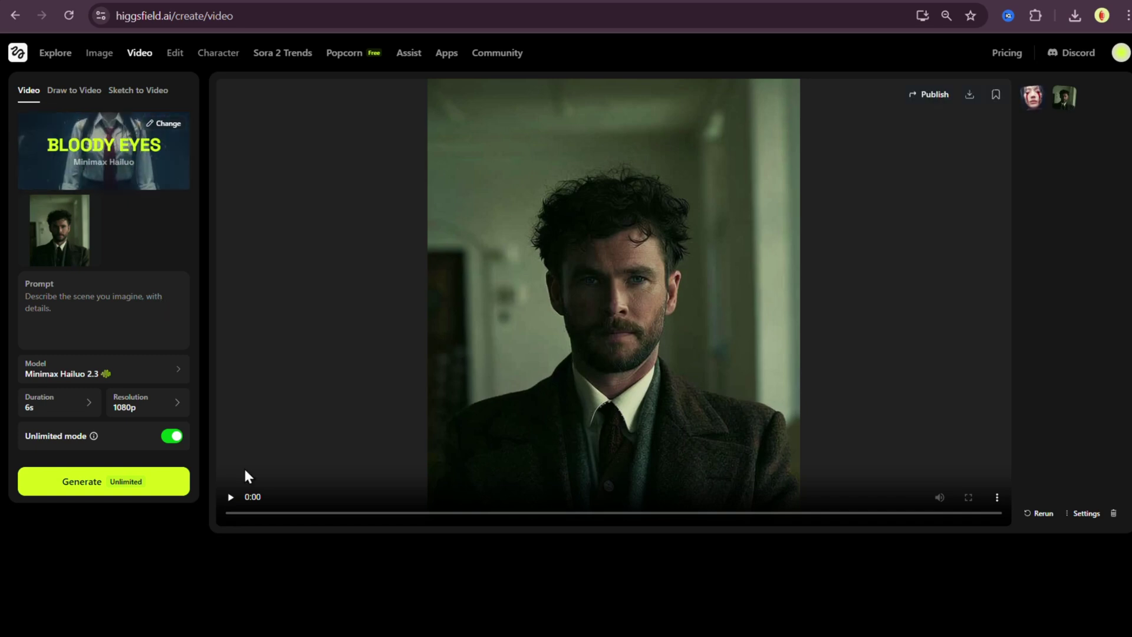
- Play the generated 5-second Bloody Eyes clip
left_click(230, 497)
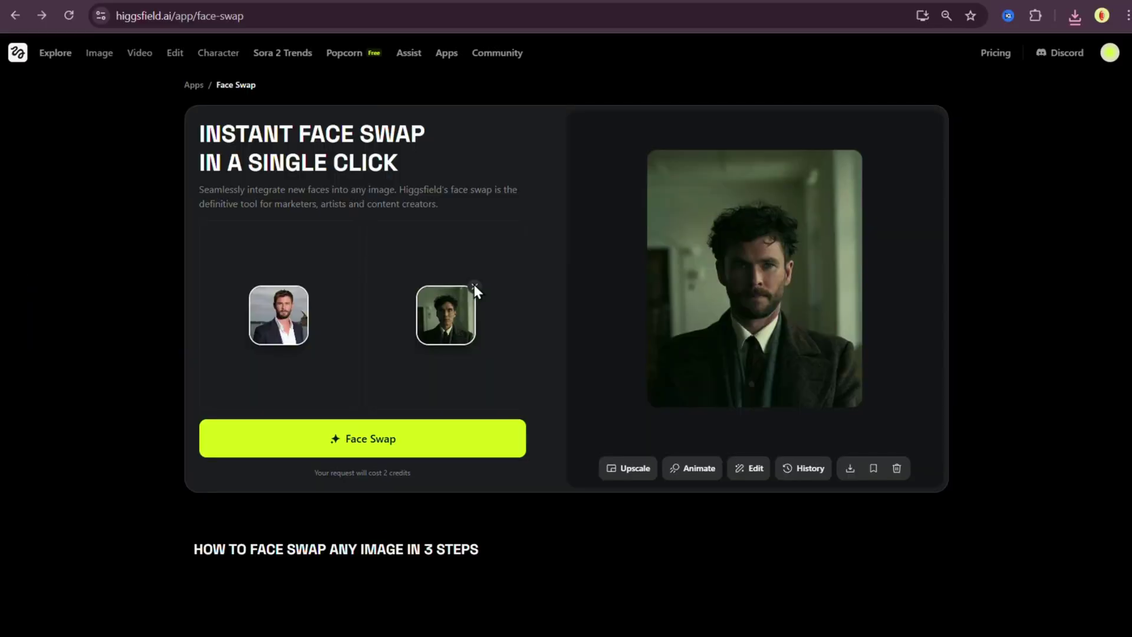
- Replace the target with the pasted La La Land still and run the face swap twice
left_click(473, 286)
key("ctrl+v")
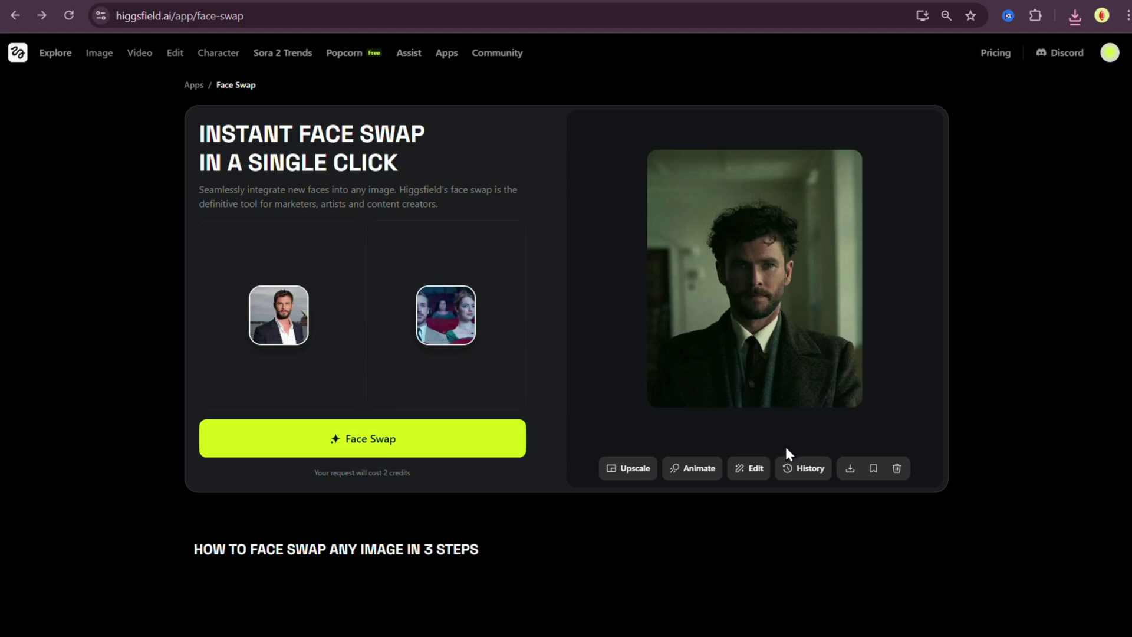
left_click(401, 439)
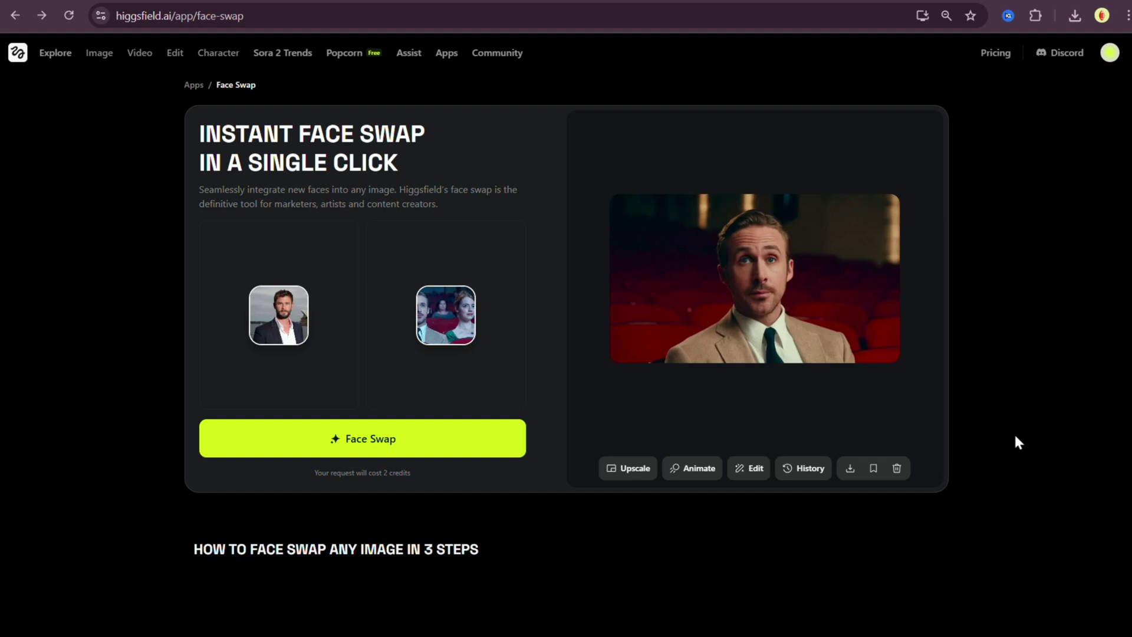
key("Return")
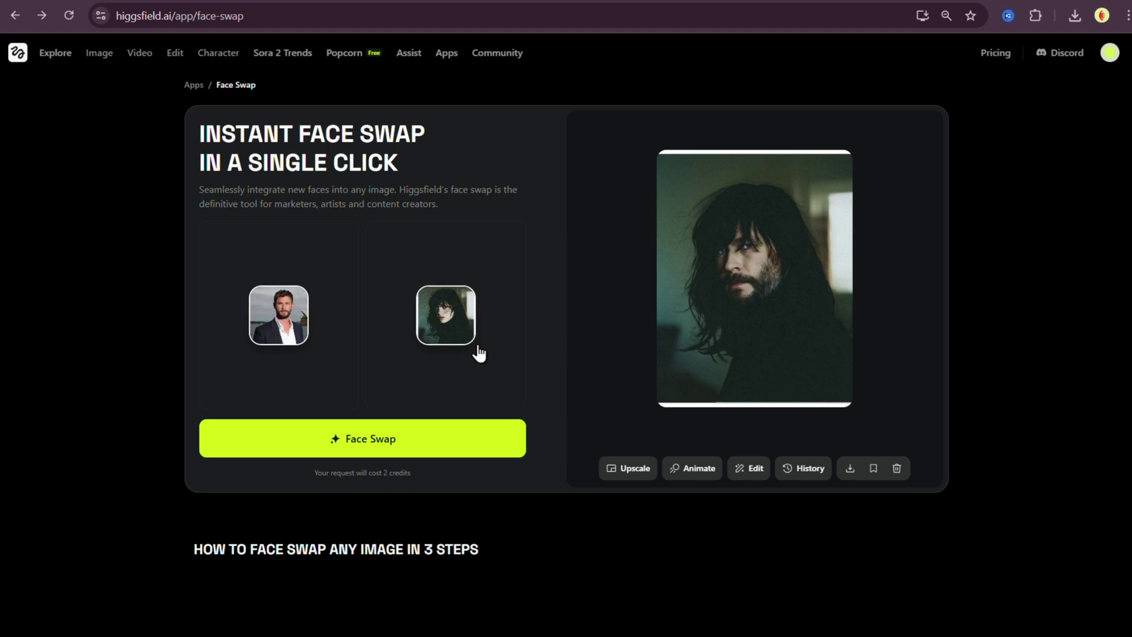
- Generate a Scarecrow Scream video from the long-haired swap with Unlimited mode on
left_click(692, 467)
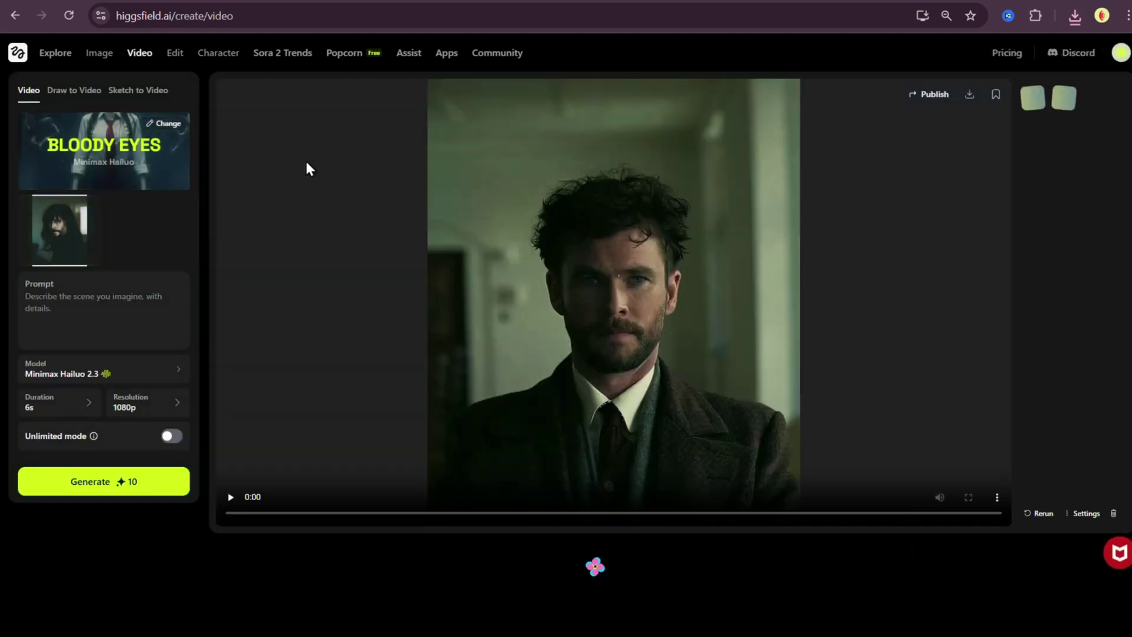
left_click(160, 122)
key("Escape")
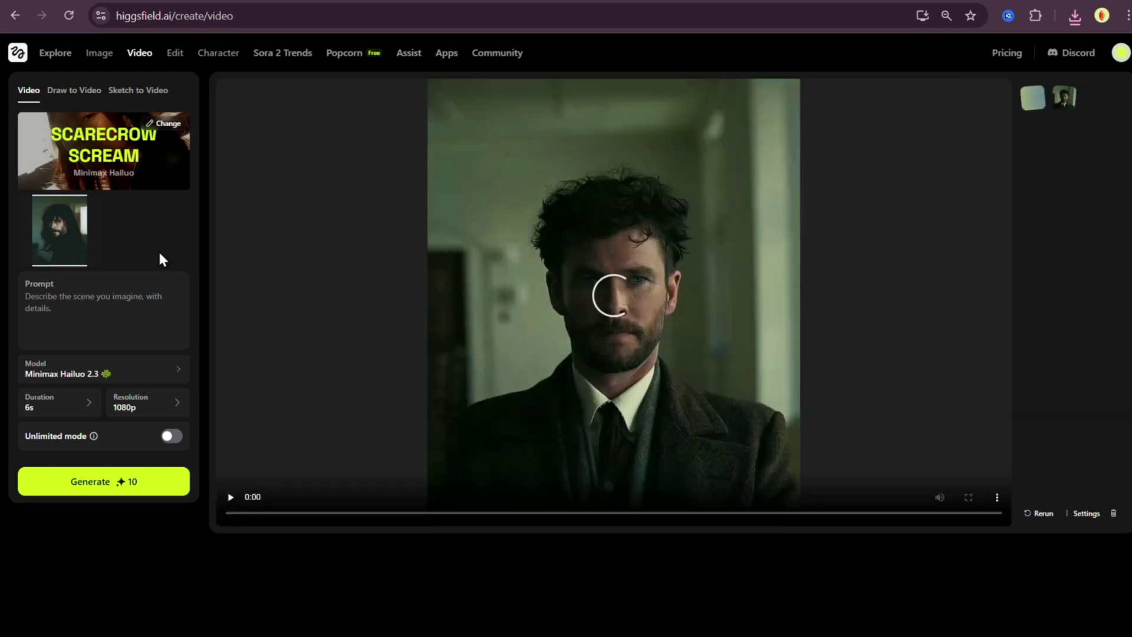
left_click(171, 435)
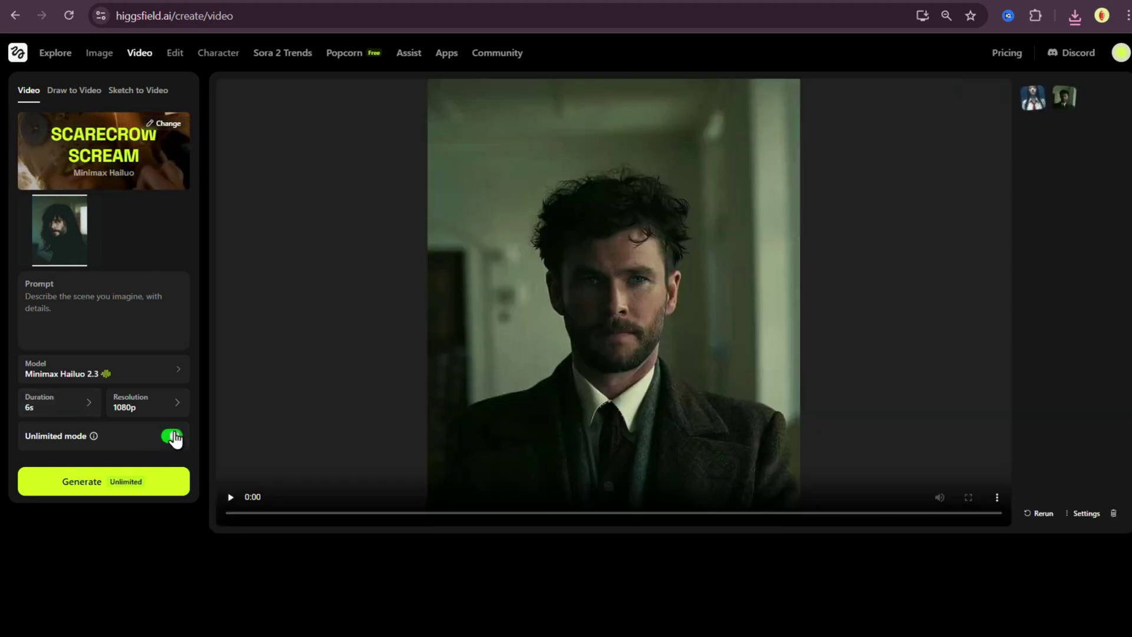
left_click(96, 487)
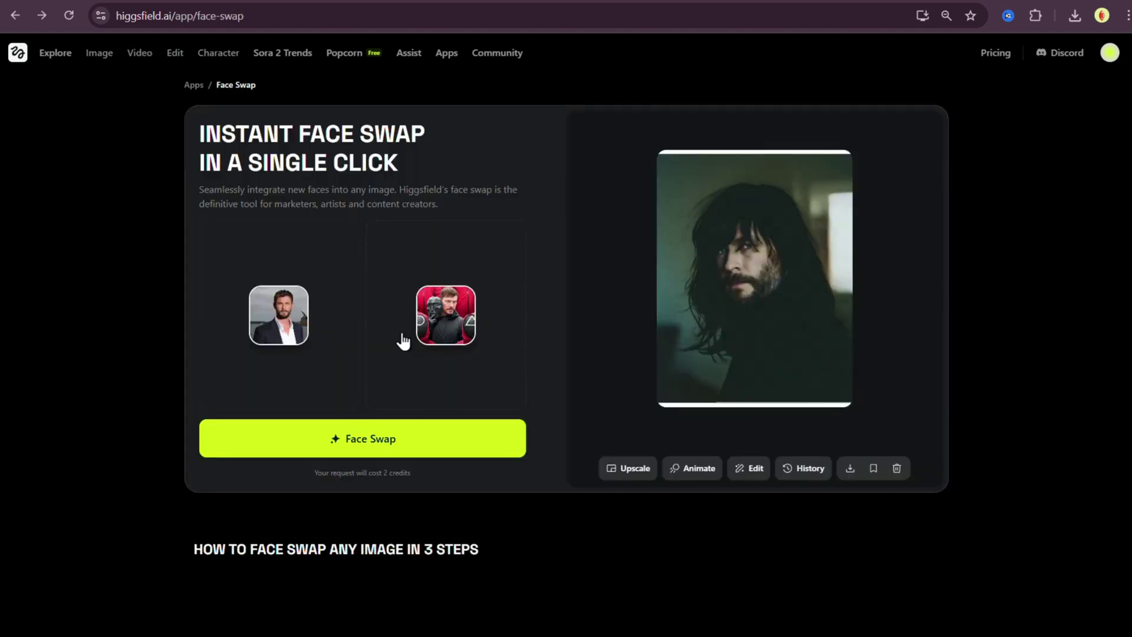
- Run the face swap on the Squid Game thumbnail and scroll through the results
left_click(480, 447)
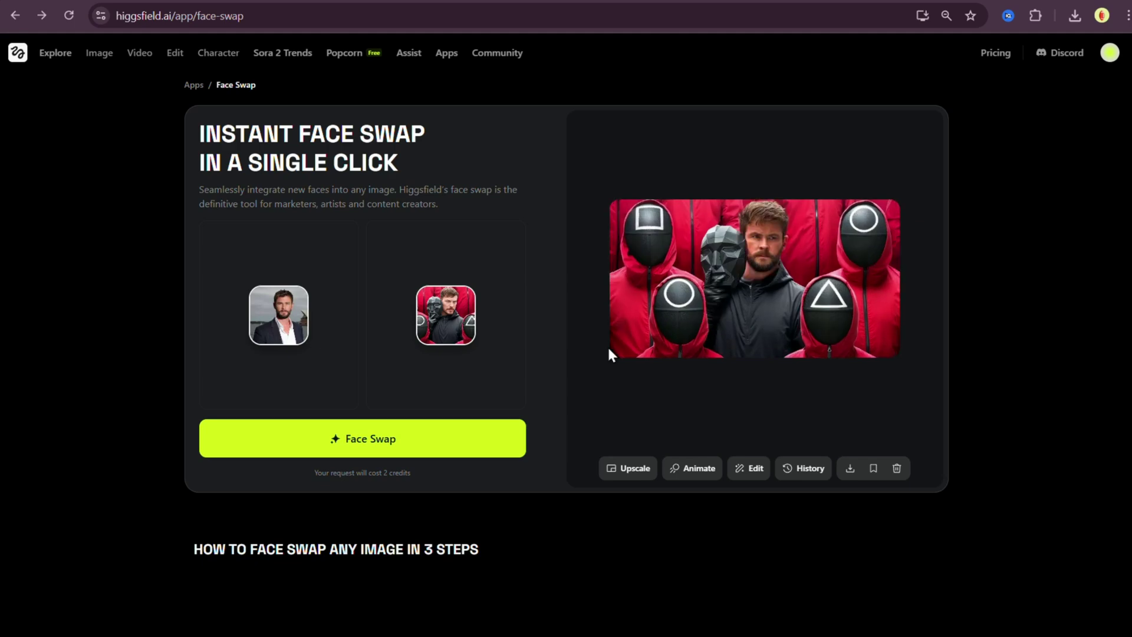
scroll(873, 322, "up", 3)
scroll(872, 322, "up", 5)
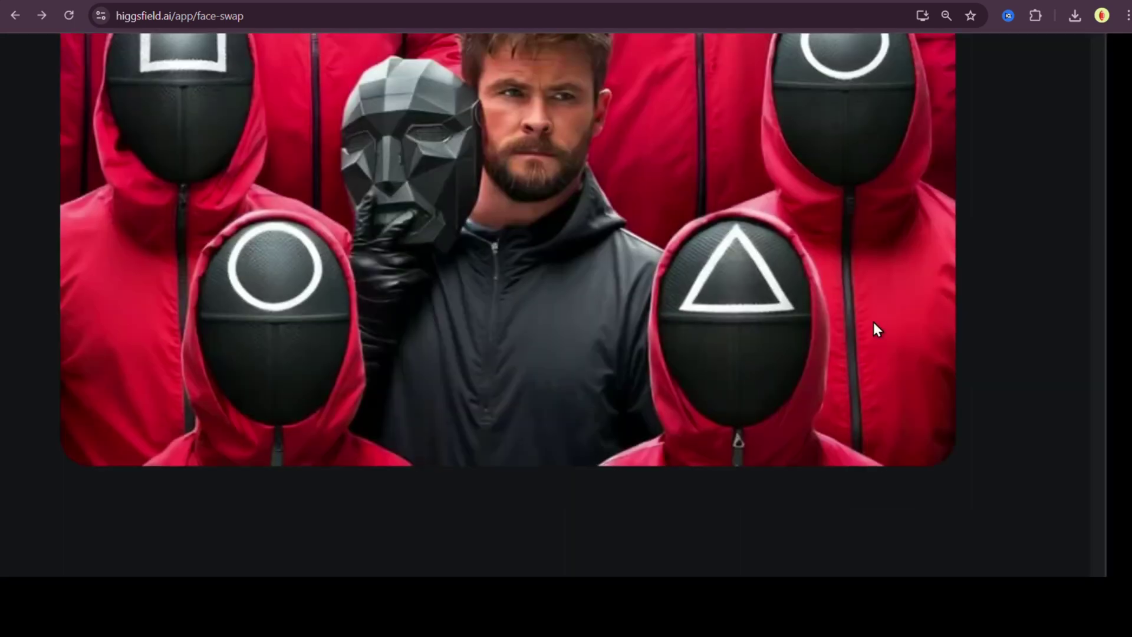
scroll(874, 328, "up", 1)
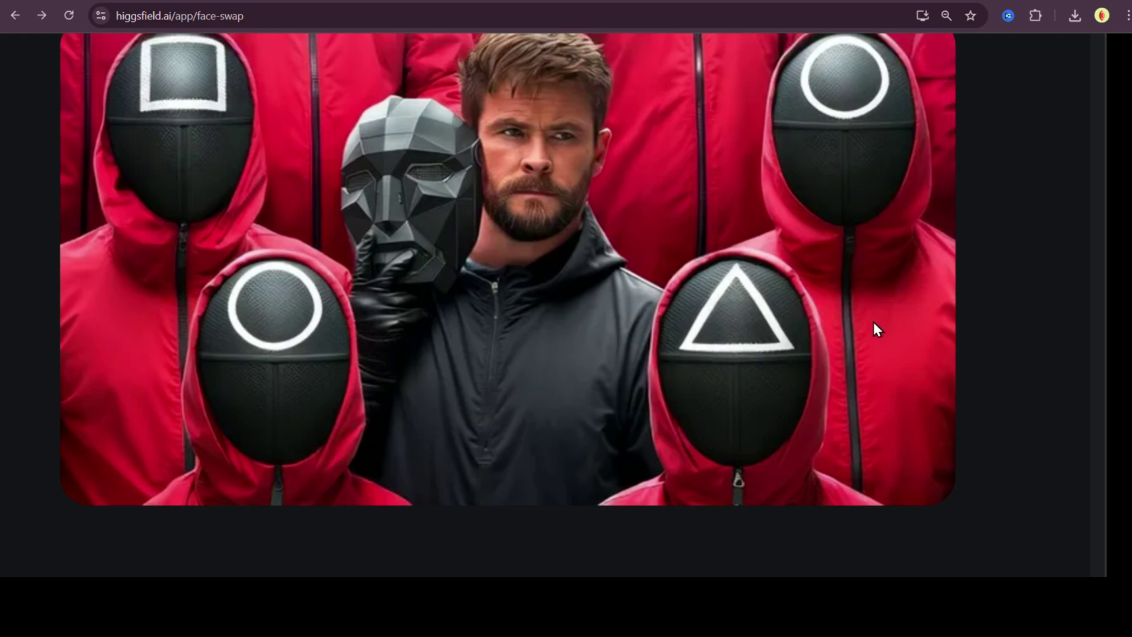
scroll(872, 322, "down", 8)
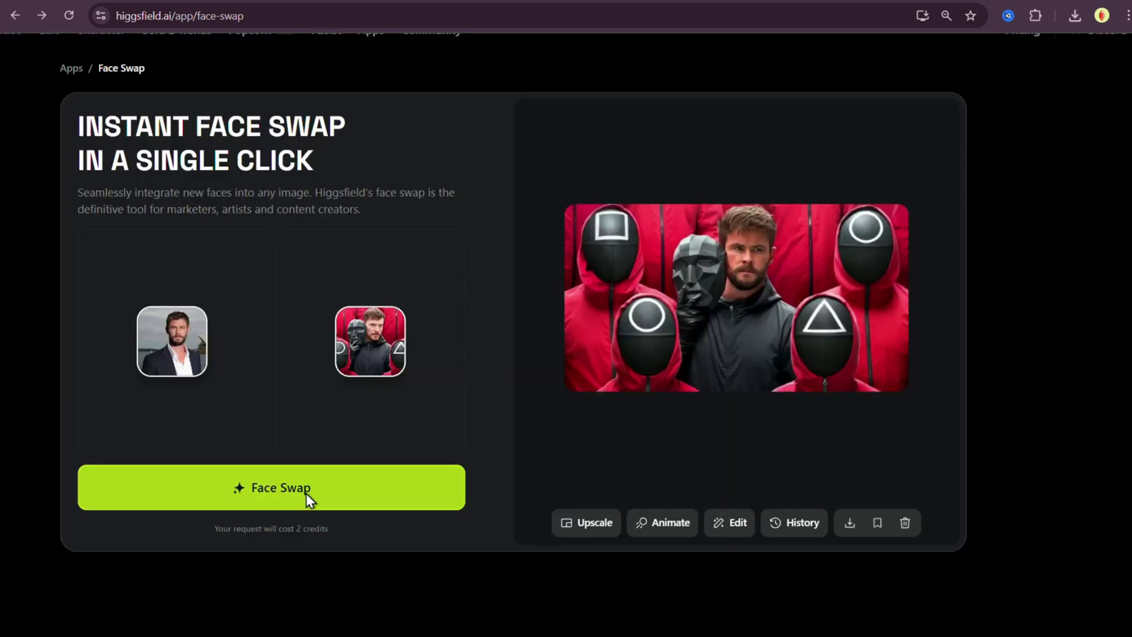
scroll(322, 490, "down", 3)
- Rerun the Squid Game swap with the new man's face and review the results
left_click(322, 489)
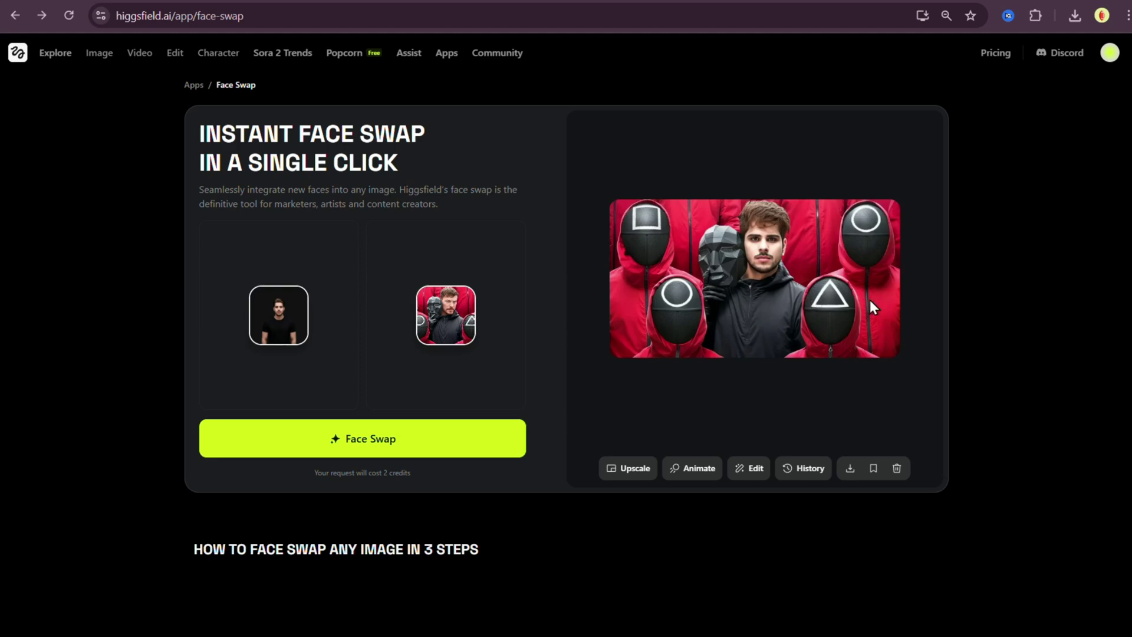
scroll(869, 299, "up", 3)
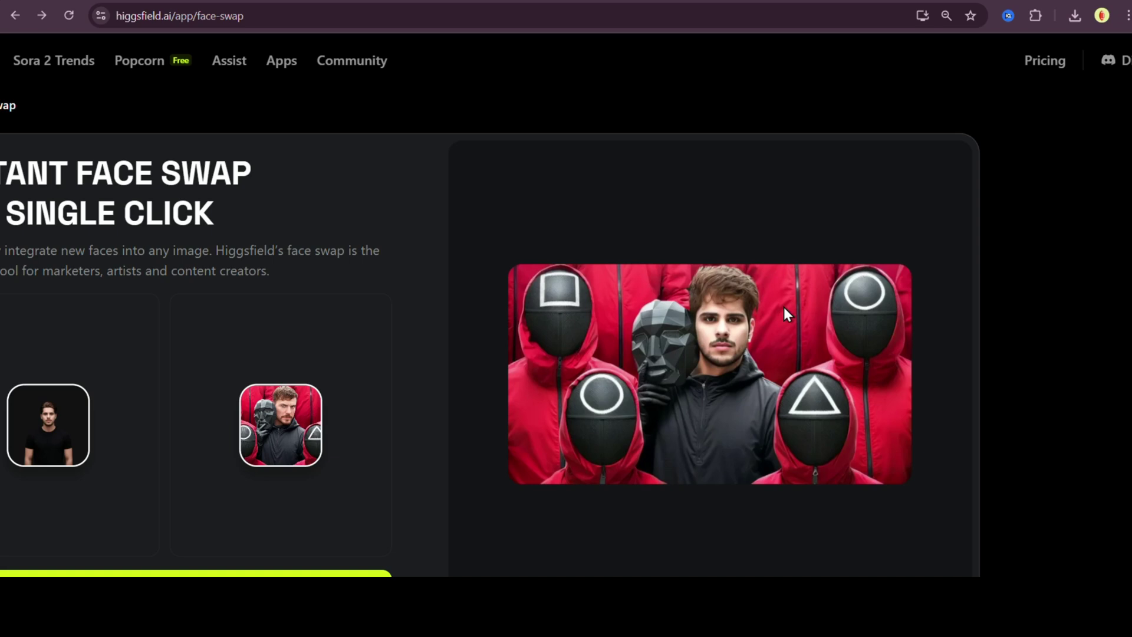
scroll(783, 307, "down", 3)
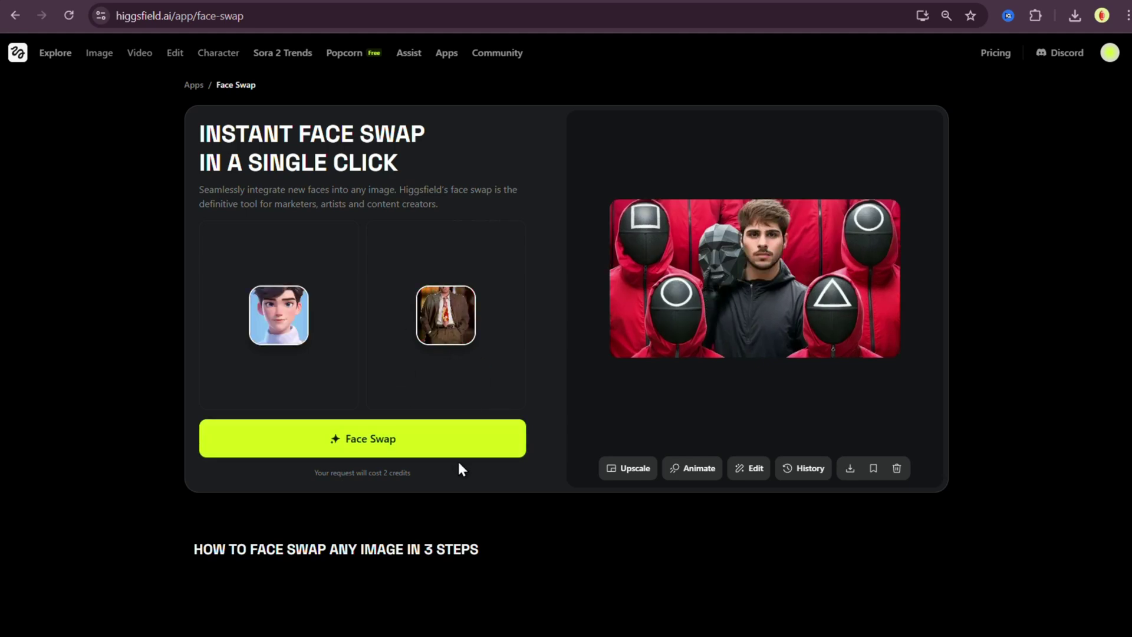
- Swap the cartoon boy's face onto the fedora-wearing man in the brown suit
left_click(464, 452)
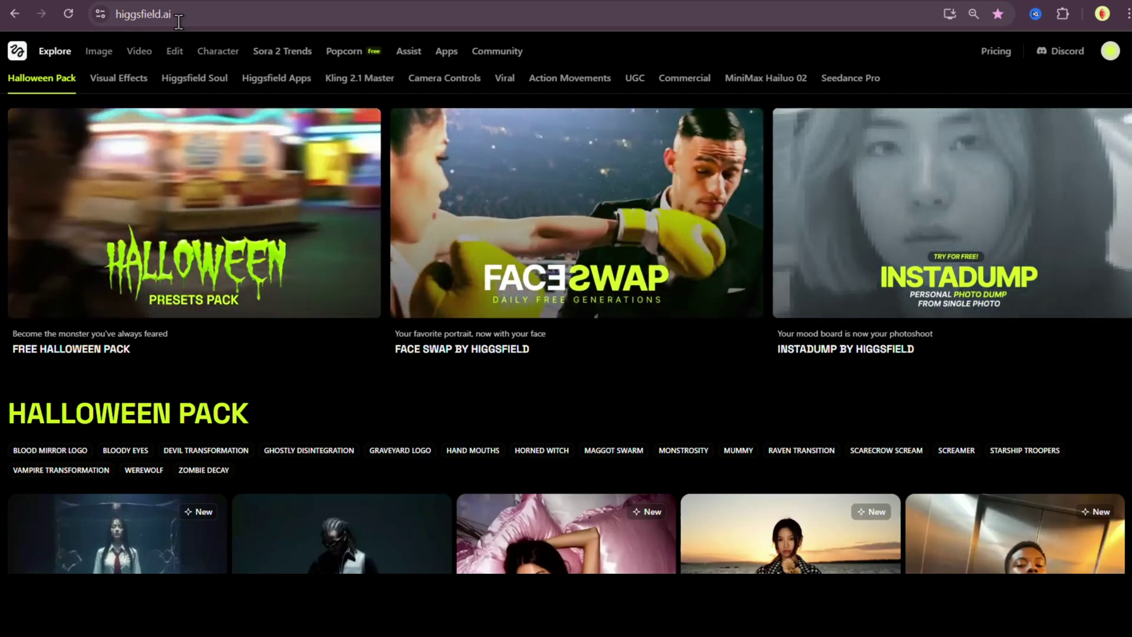
scroll(340, 298, "down", 2)
scroll(343, 298, "up", 2)
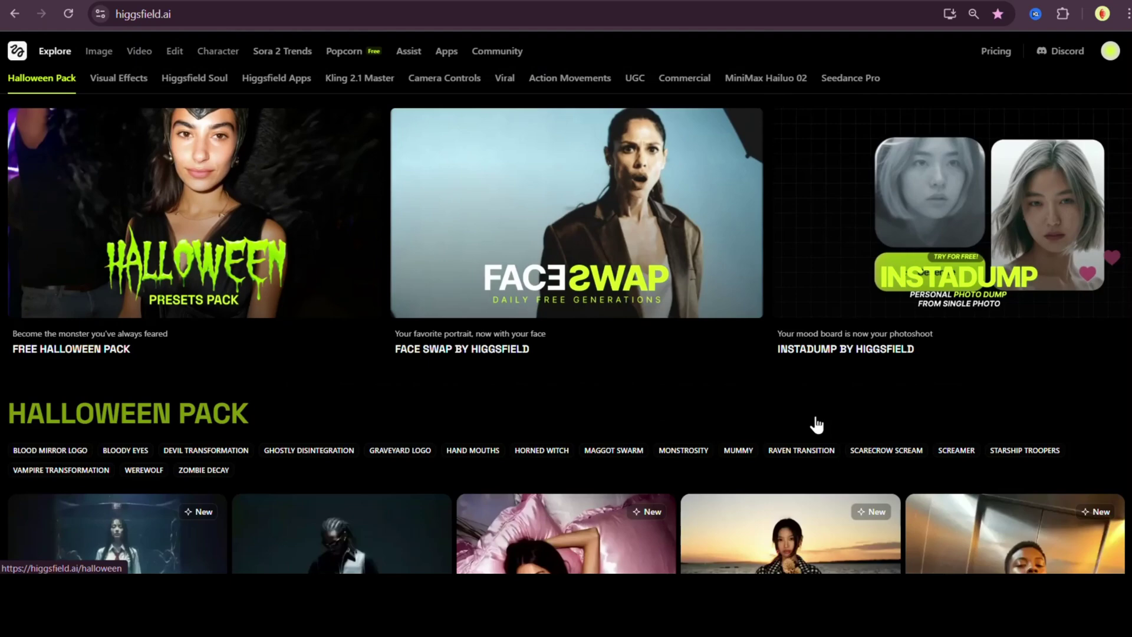
scroll(817, 425, "down", 7)
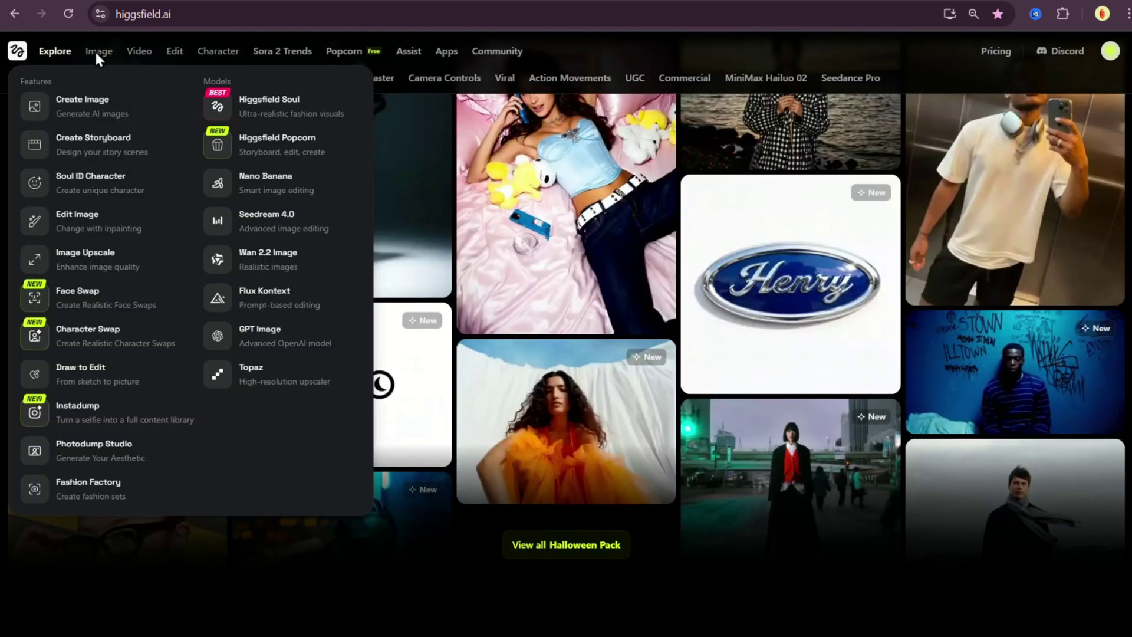
left_click(95, 52)
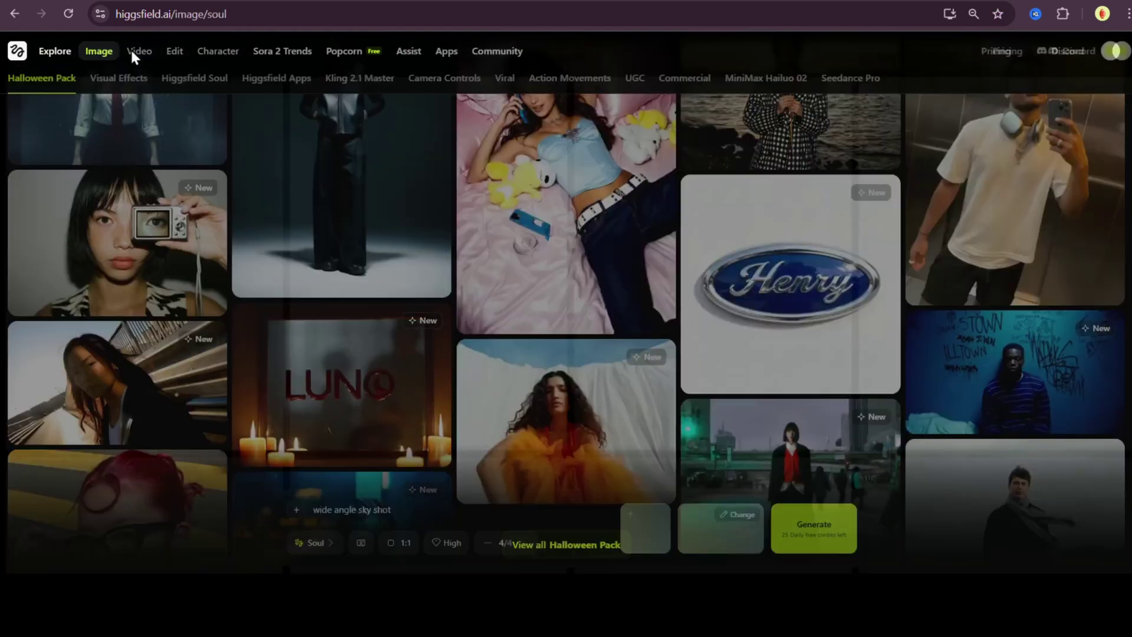
mouse_move(131, 51)
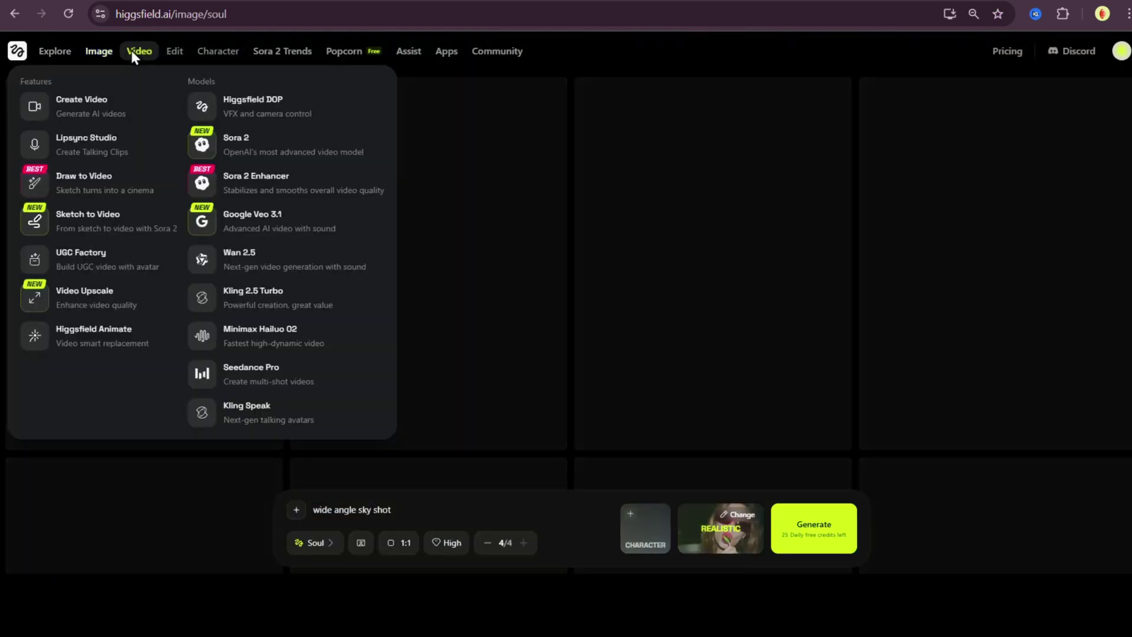
left_click(170, 50)
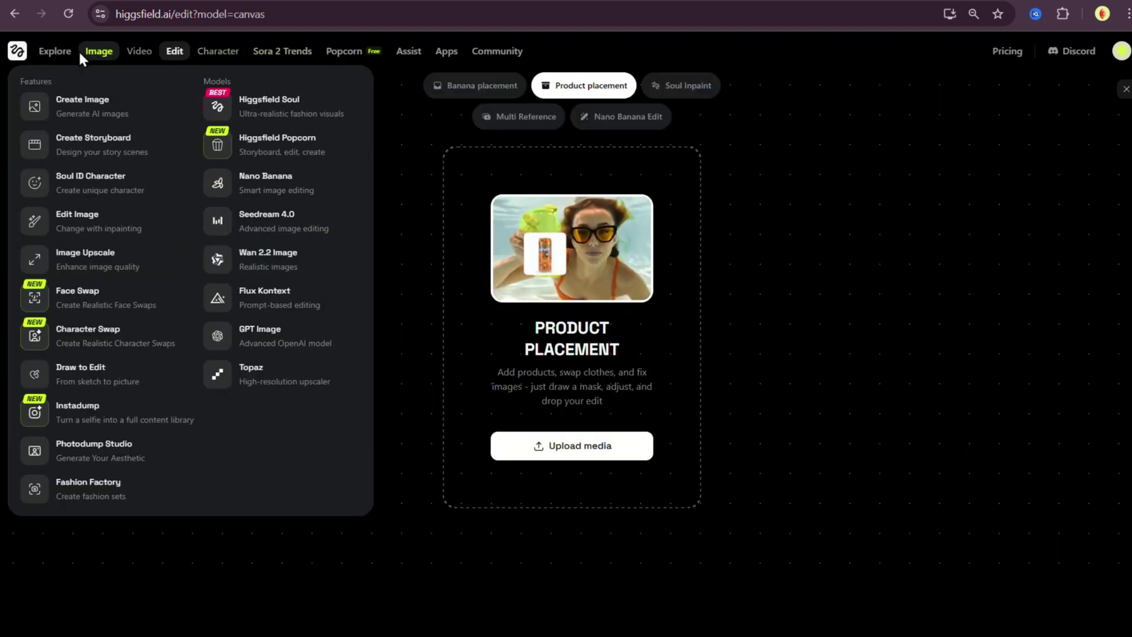
left_click(48, 56)
mouse_move(142, 52)
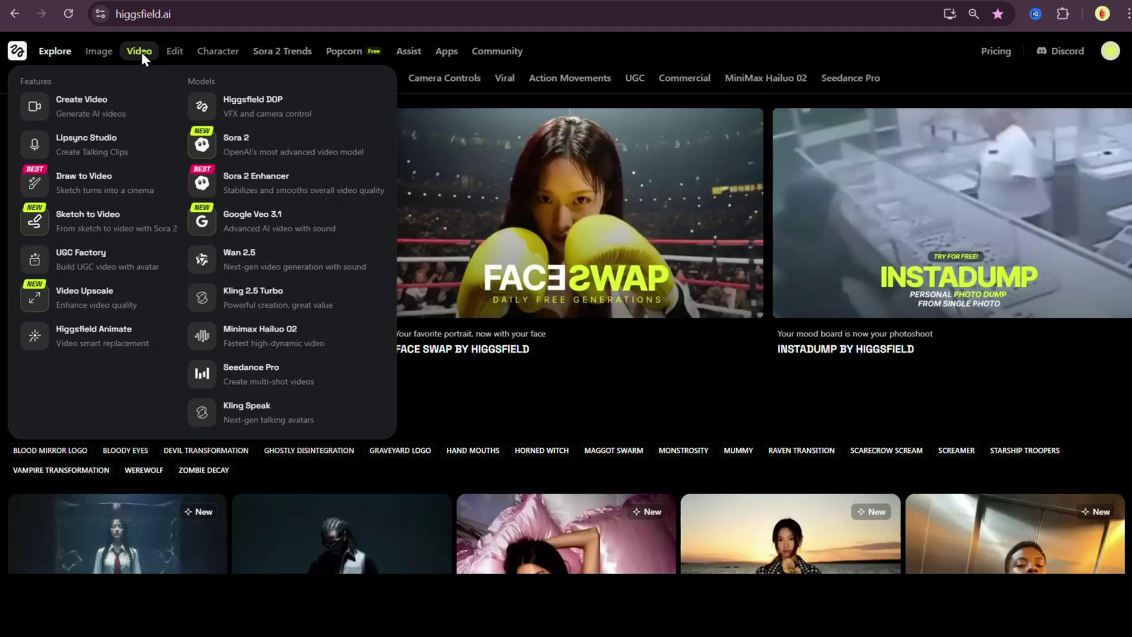